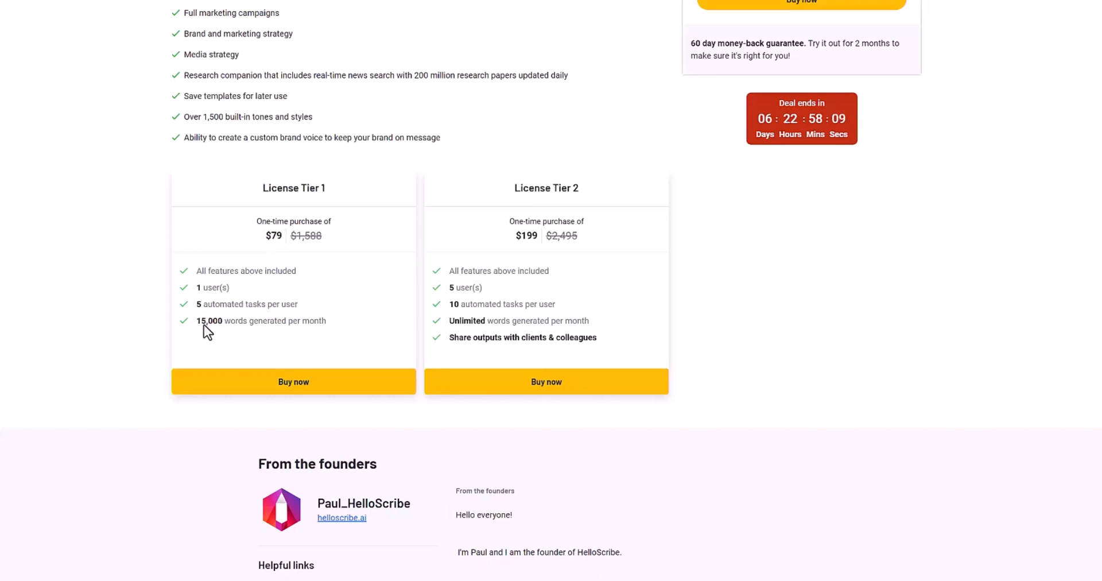
- Compare the word allowances and one-time price of License Tier 1 and License Tier 2 on the HelloScribe deal page
{"action": "left_click_drag", "start_coordinate": [204, 325], "coordinate": [349, 329]}
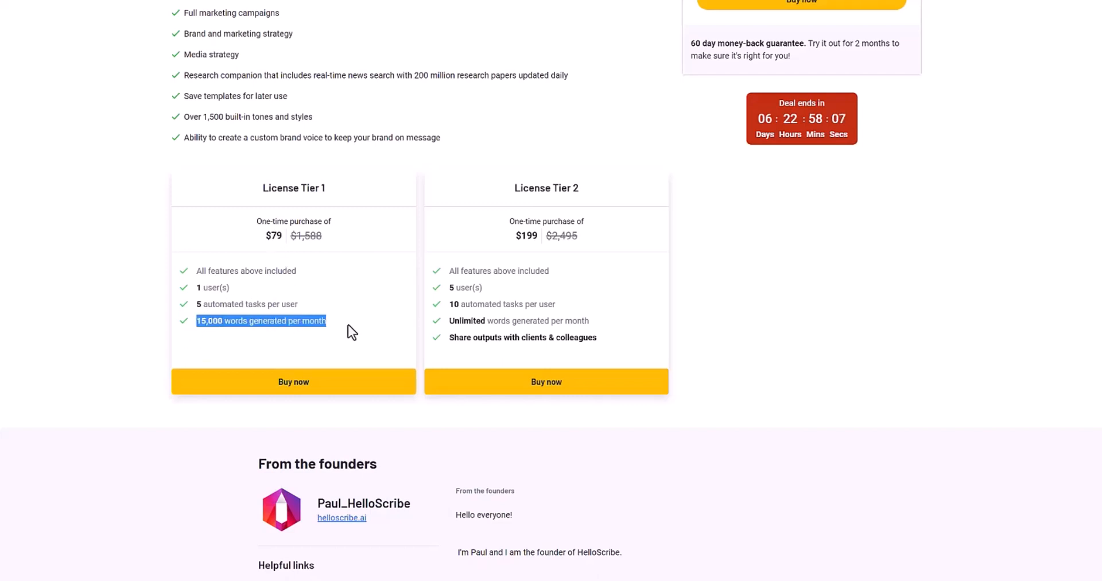
{"action": "left_click_drag", "start_coordinate": [505, 241], "coordinate": [566, 238]}
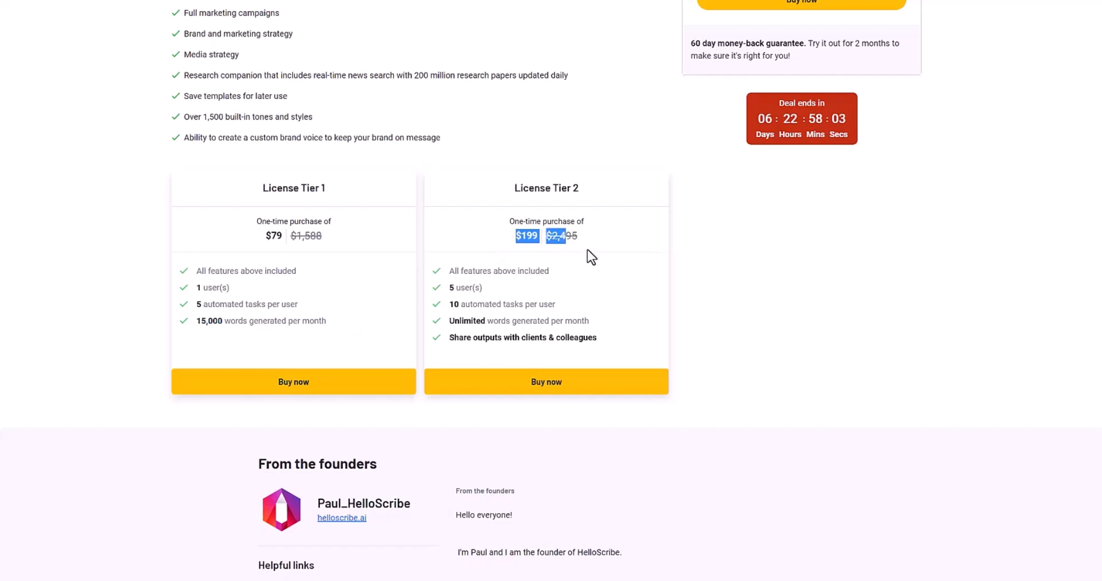
{"action": "left_click", "coordinate": [565, 325]}
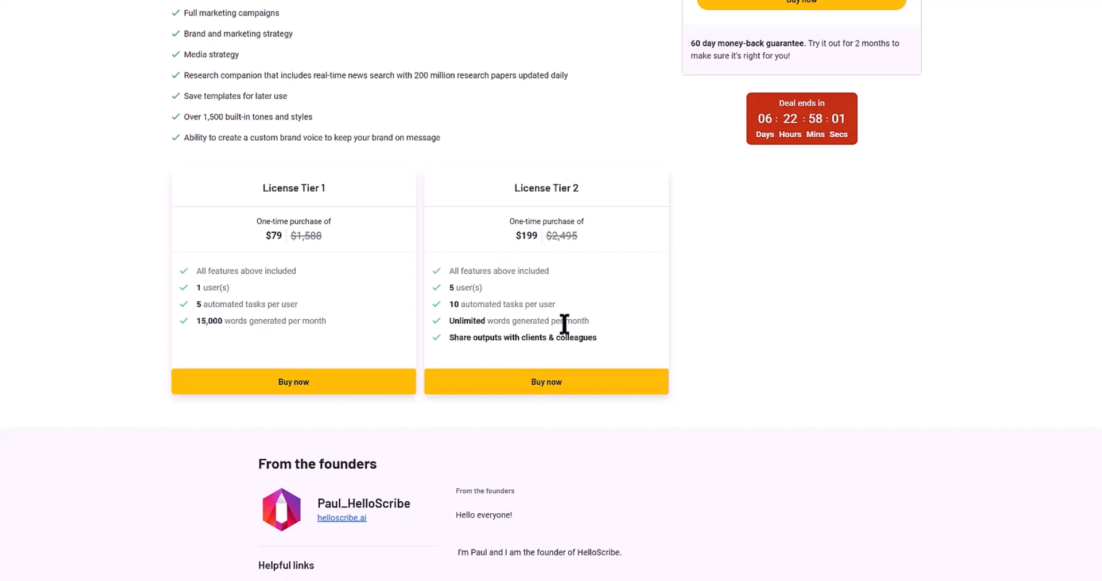
{"action": "left_click_drag", "start_coordinate": [590, 322], "coordinate": [445, 330]}
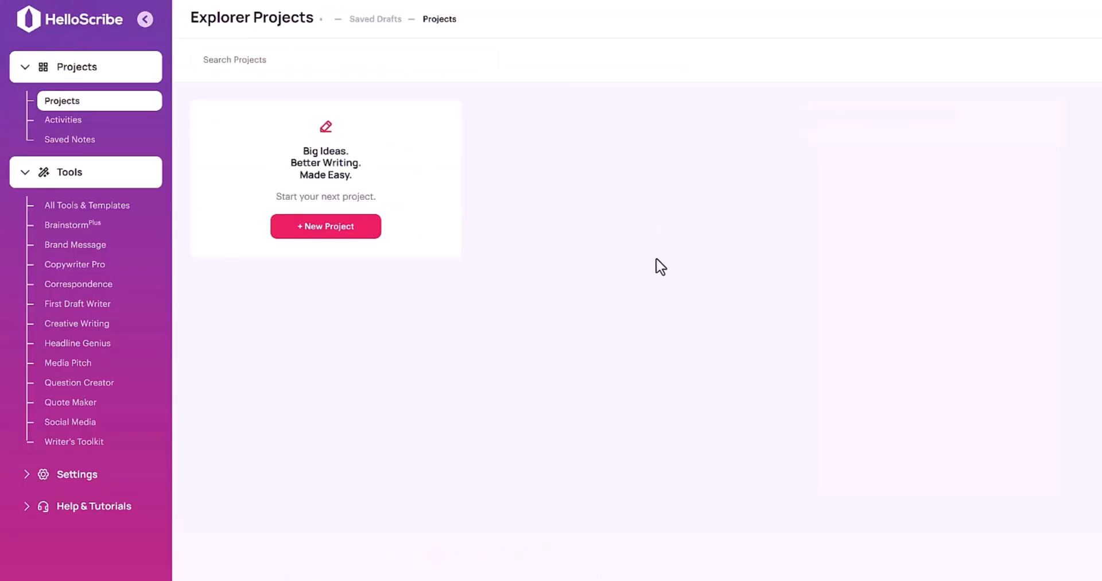
- Generate ideas in BrainstormPlus with Brainstorm Unlimited, using the introduction and TL;DR text from HelloScribe's AppSumo page as the prompt
{"action": "left_click", "coordinate": [88, 229]}
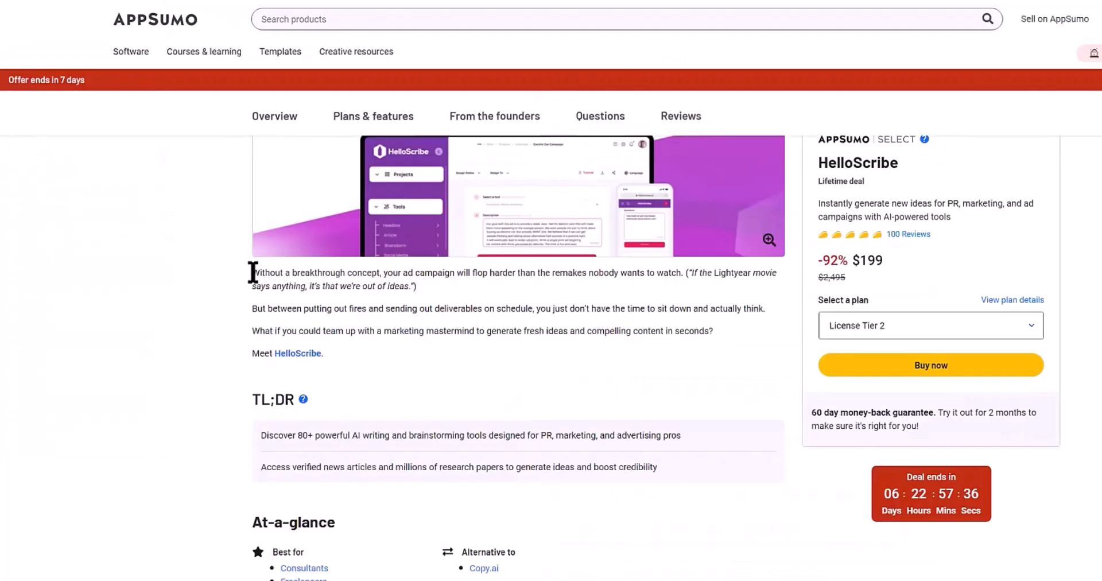
{"action": "left_click_drag", "start_coordinate": [253, 273], "coordinate": [707, 453]}
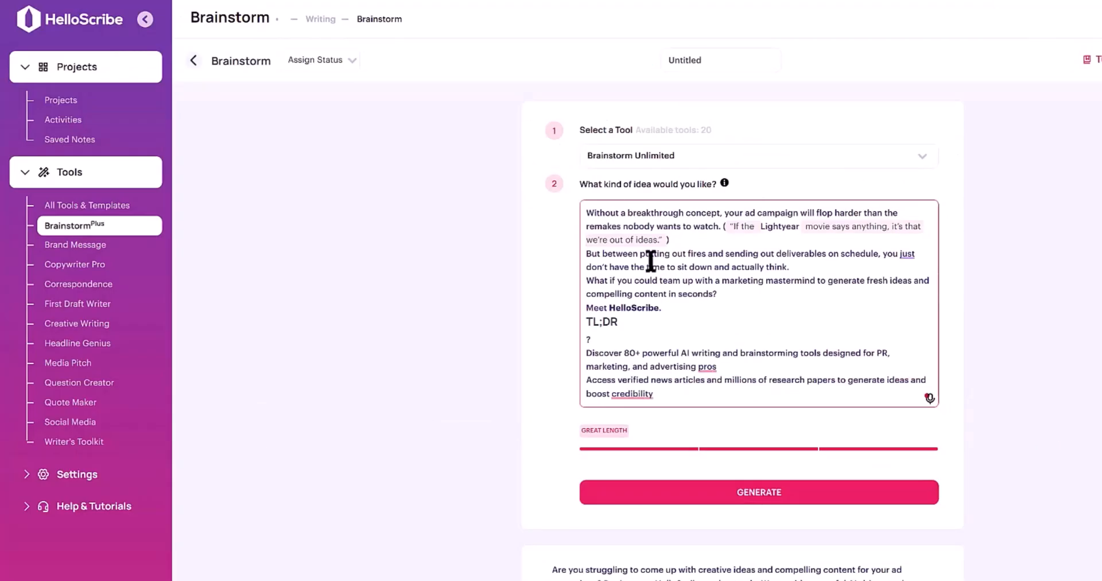
{"action": "left_click", "coordinate": [772, 491]}
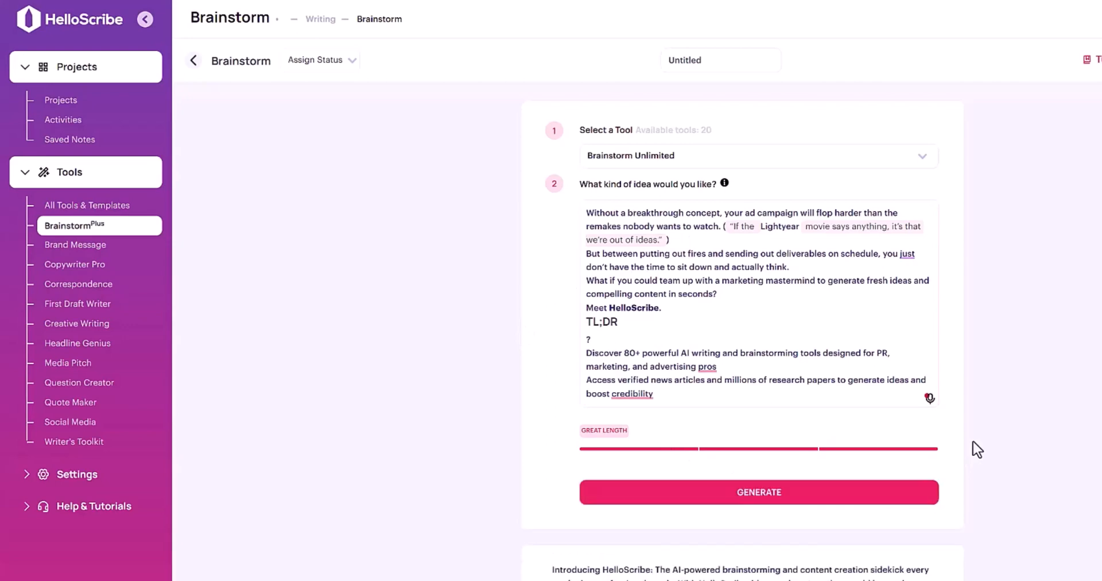
- Examine the generated HelloScribe brainstorm ideas
{"action": "scroll", "coordinate": [1055, 404], "scroll_direction": "down", "scroll_amount": 6}
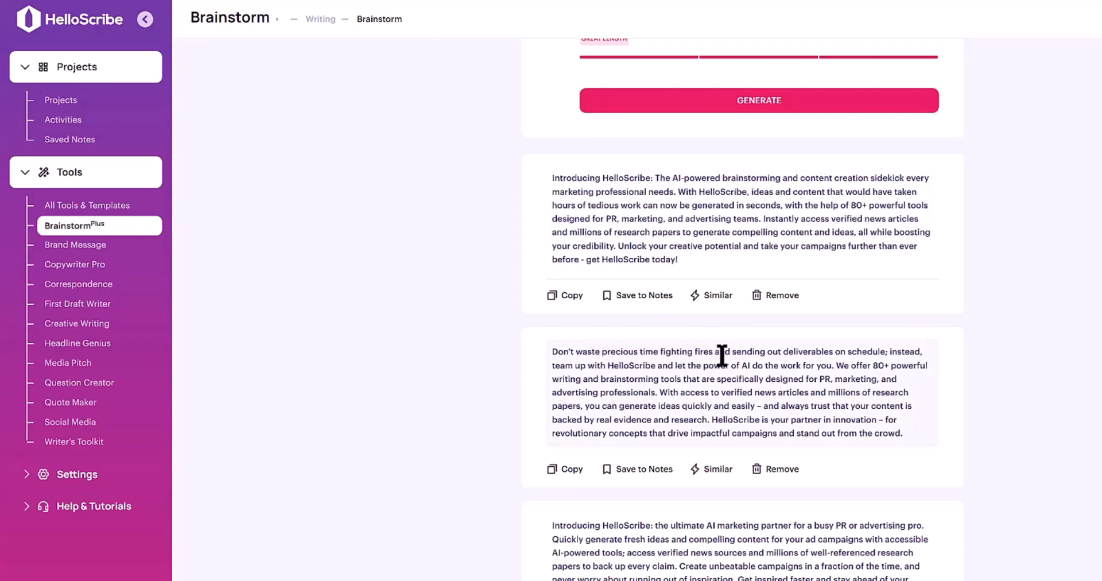
{"action": "left_click", "coordinate": [798, 351]}
{"action": "scroll", "coordinate": [591, 465], "scroll_direction": "down", "scroll_amount": 1}
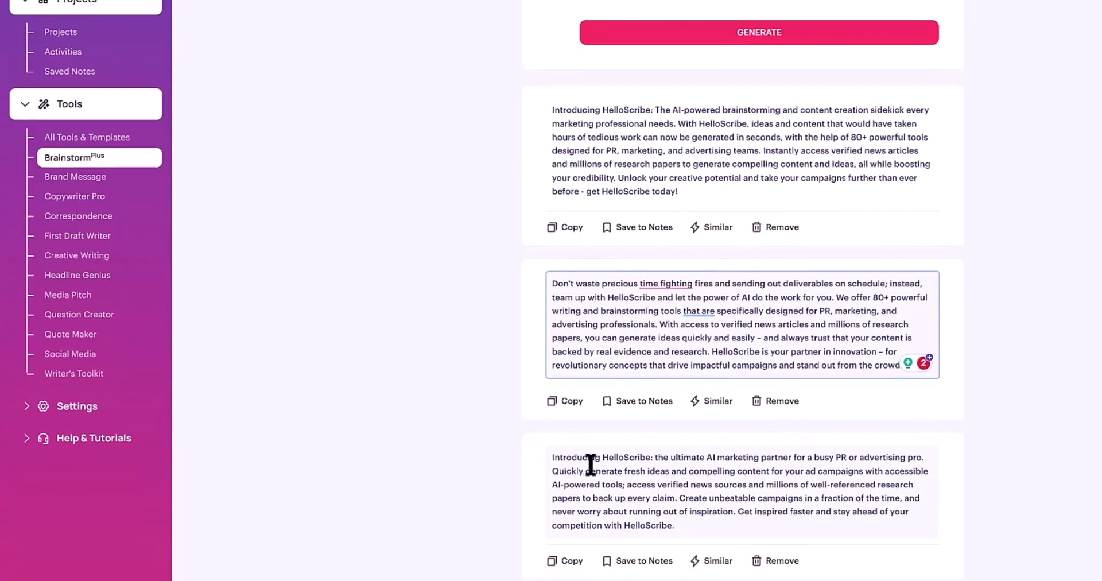
{"action": "scroll", "coordinate": [591, 465], "scroll_direction": "down", "scroll_amount": 1}
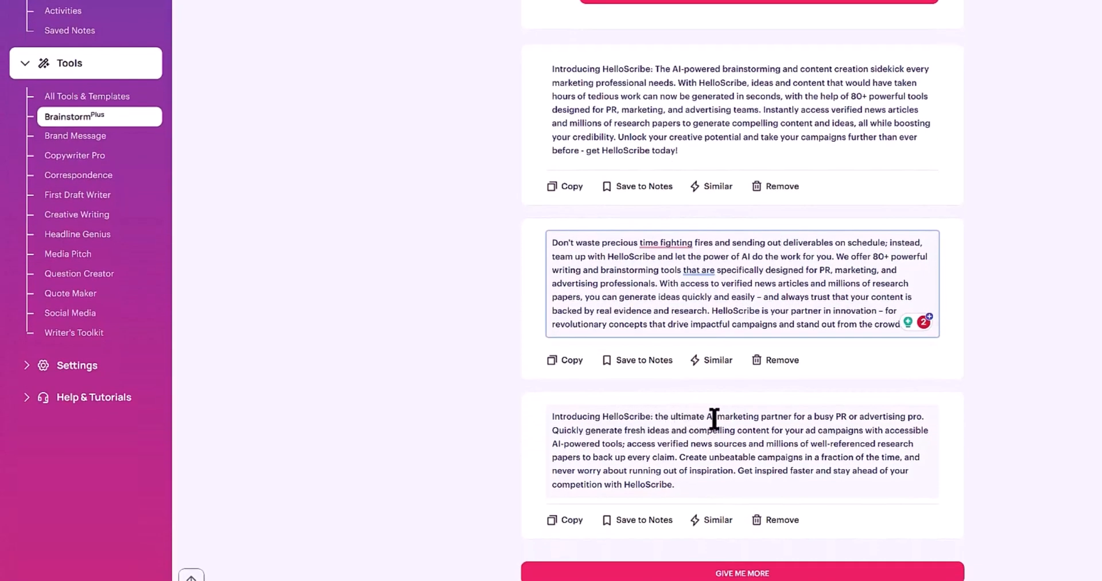
- Replace the brainstorm prompt with the first generated idea and shorten the whole text
{"action": "scroll", "coordinate": [1025, 393], "scroll_direction": "up", "scroll_amount": 6}
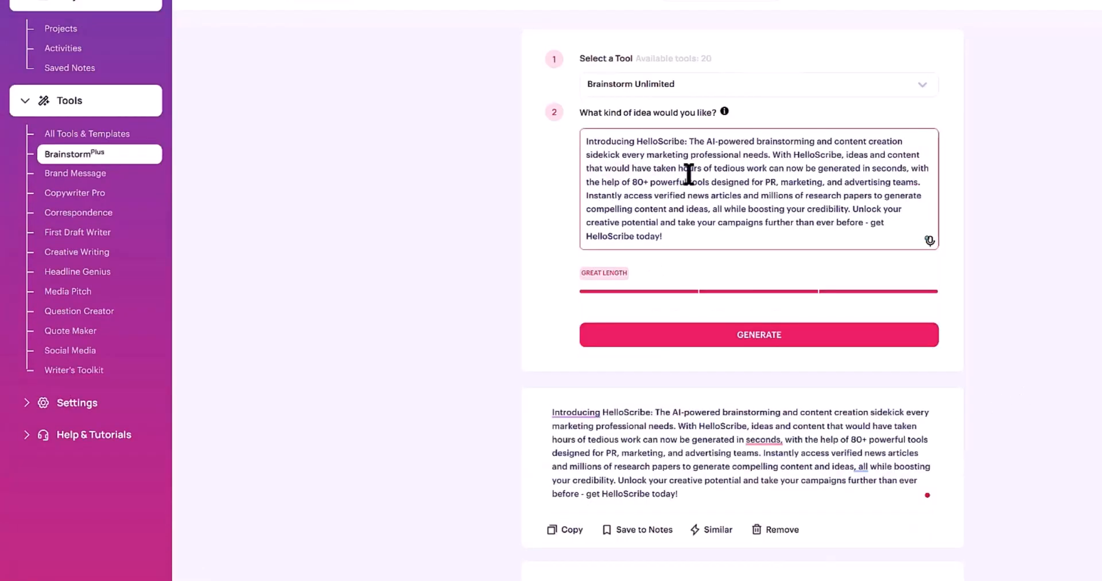
{"action": "left_click_drag", "start_coordinate": [688, 234], "coordinate": [597, 158]}
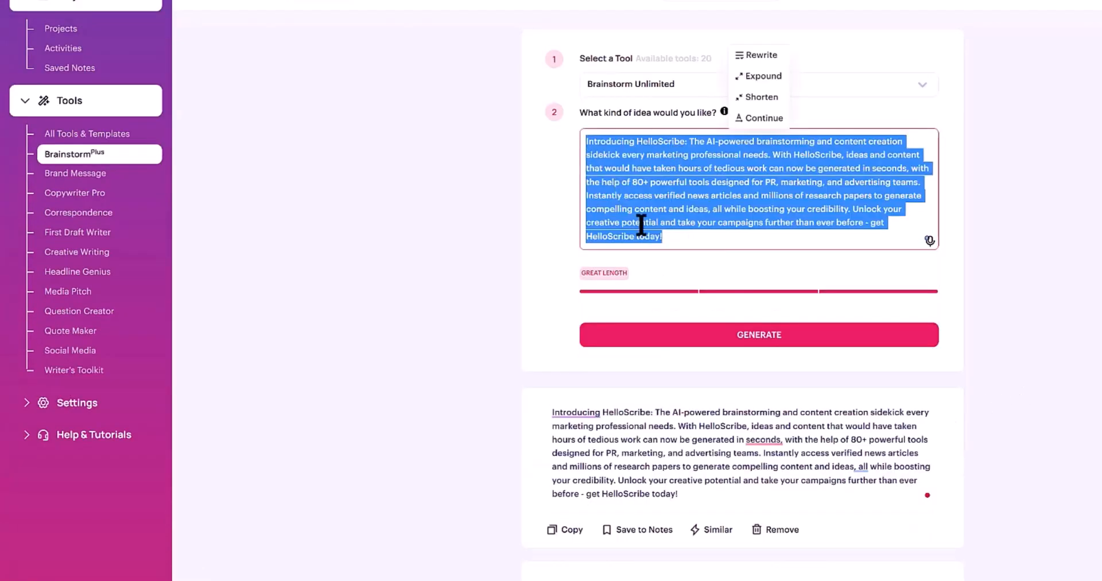
{"action": "left_click", "coordinate": [763, 99]}
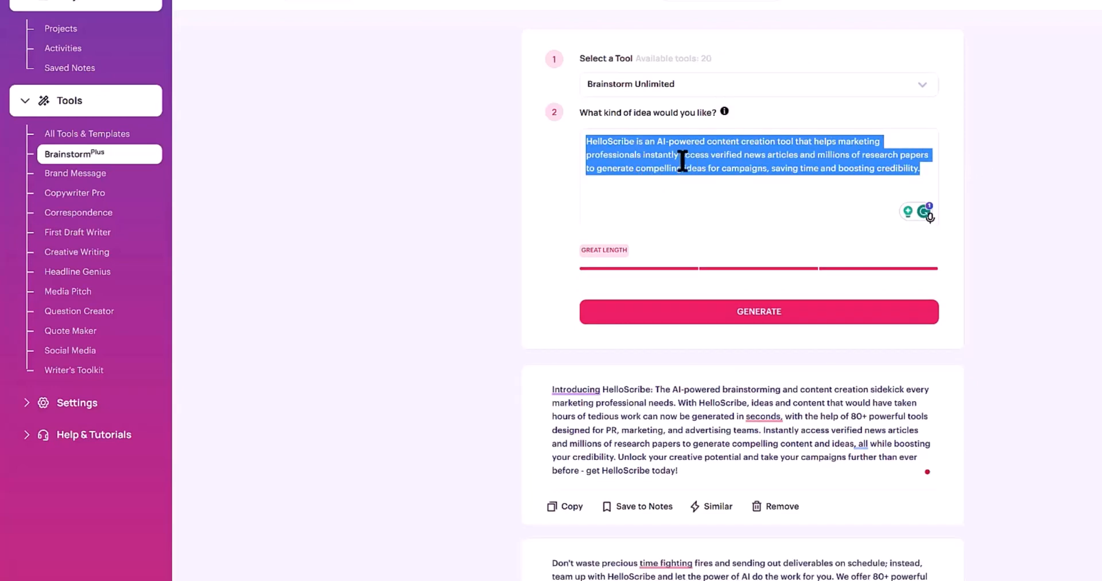
- Shorten the already condensed brainstorm prompt once more
{"action": "right_click", "coordinate": [724, 155]}
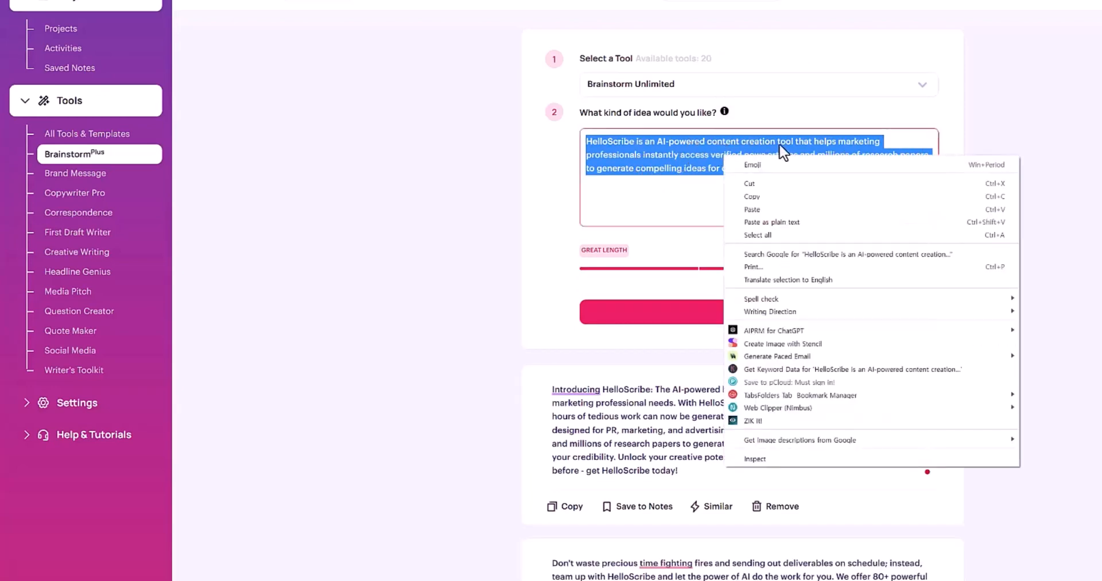
{"action": "key", "text": "Escape"}
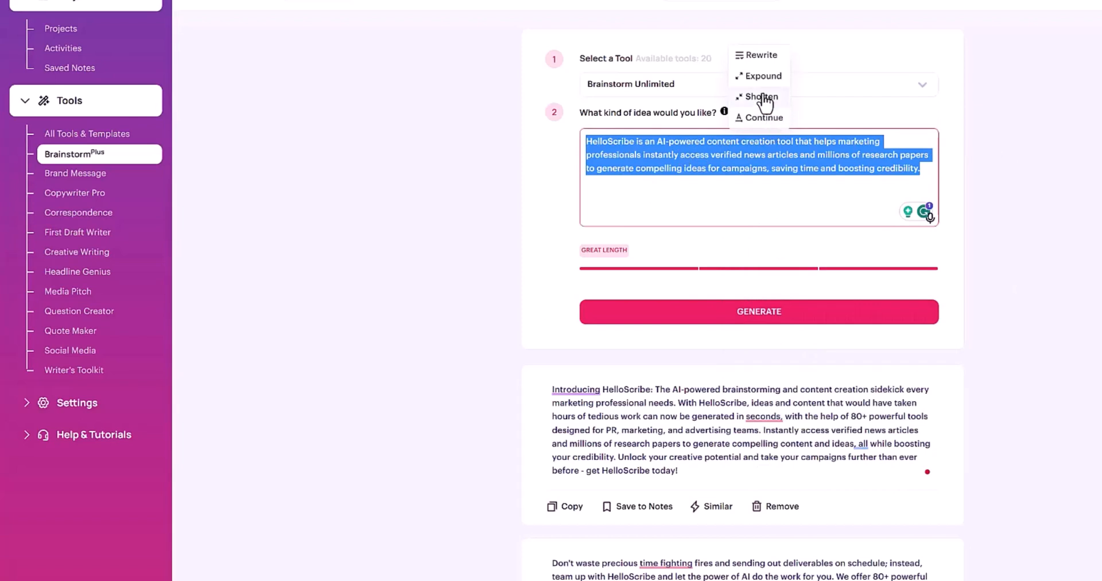
{"action": "left_click", "coordinate": [762, 98]}
{"action": "key", "text": "ctrl+z"}
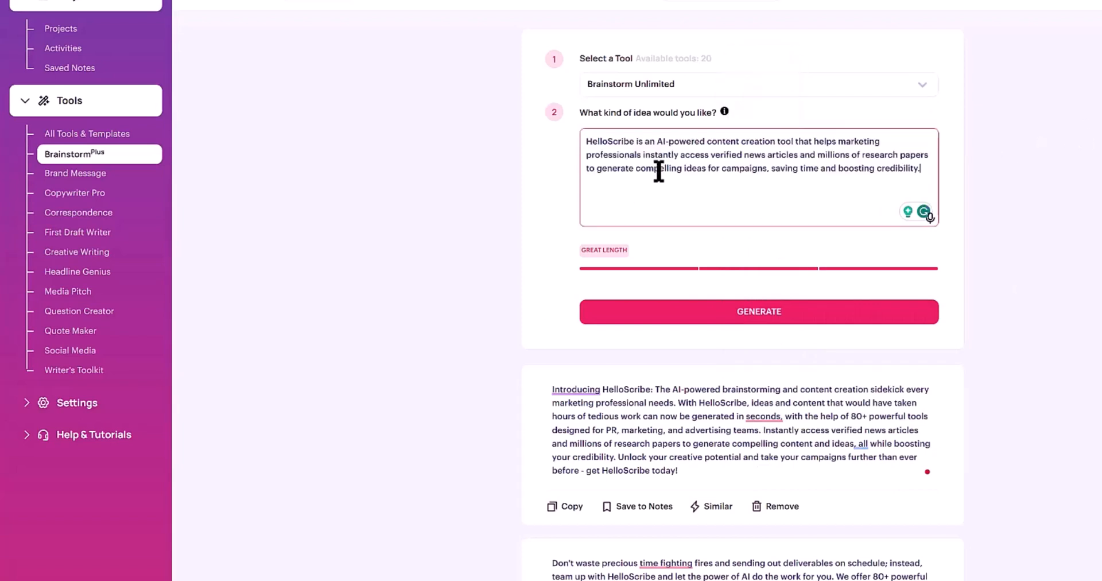
{"action": "key", "text": "ctrl+shift+z"}
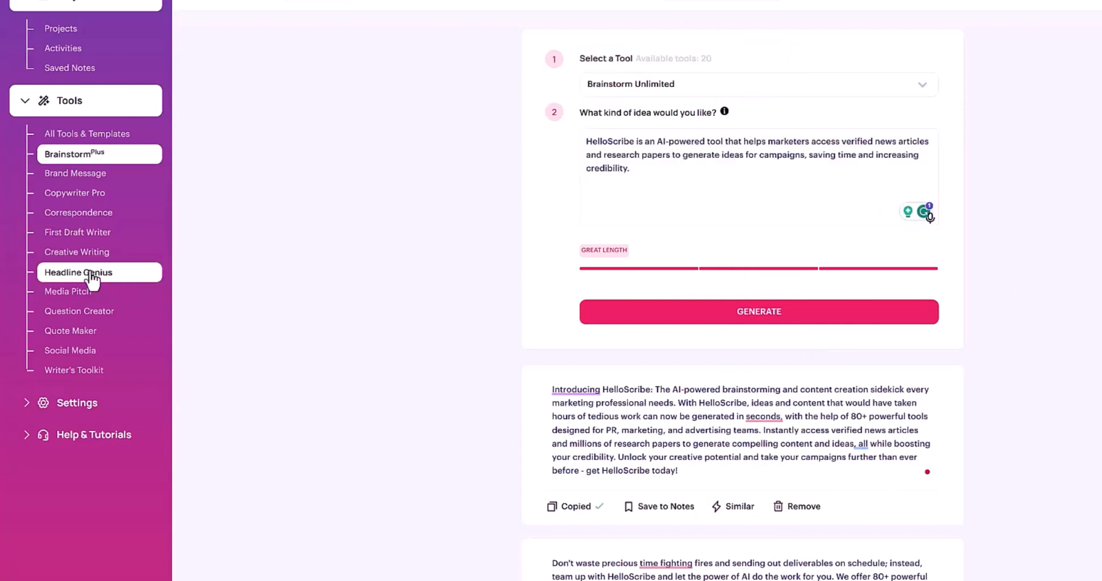
- Generate General Headline results in Headline Genius from the "Introducing HelloScribe" idea, and copy the first headline
{"action": "left_click", "coordinate": [91, 283]}
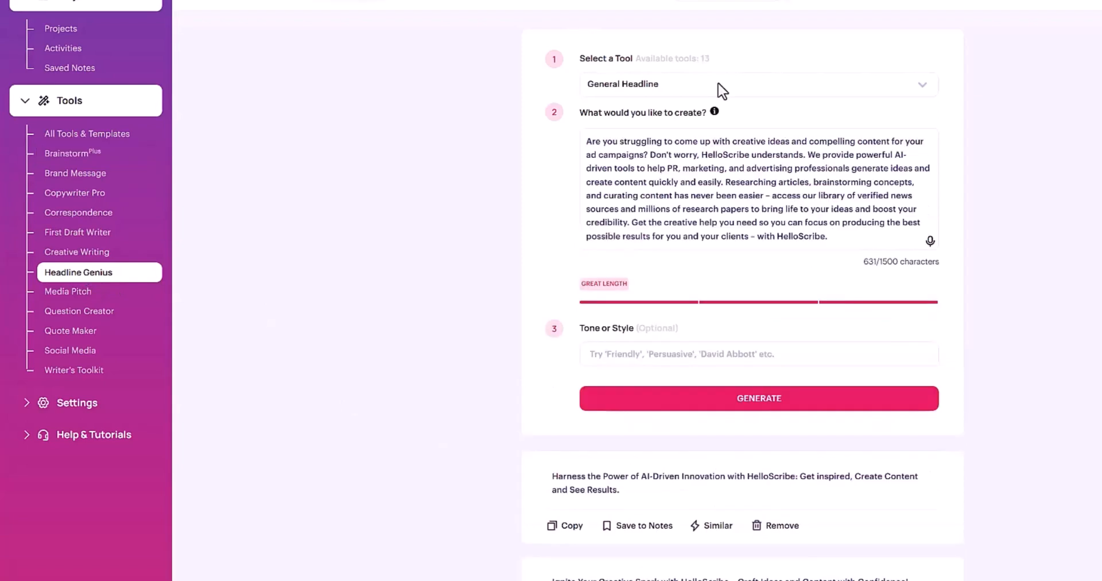
{"action": "left_click", "coordinate": [721, 91]}
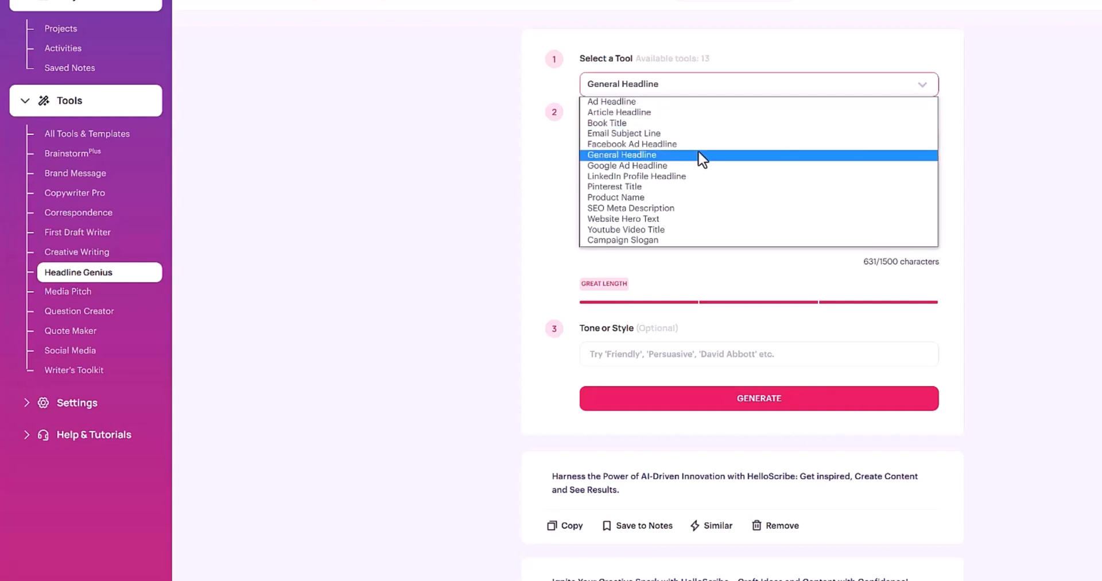
{"action": "left_click", "coordinate": [634, 154]}
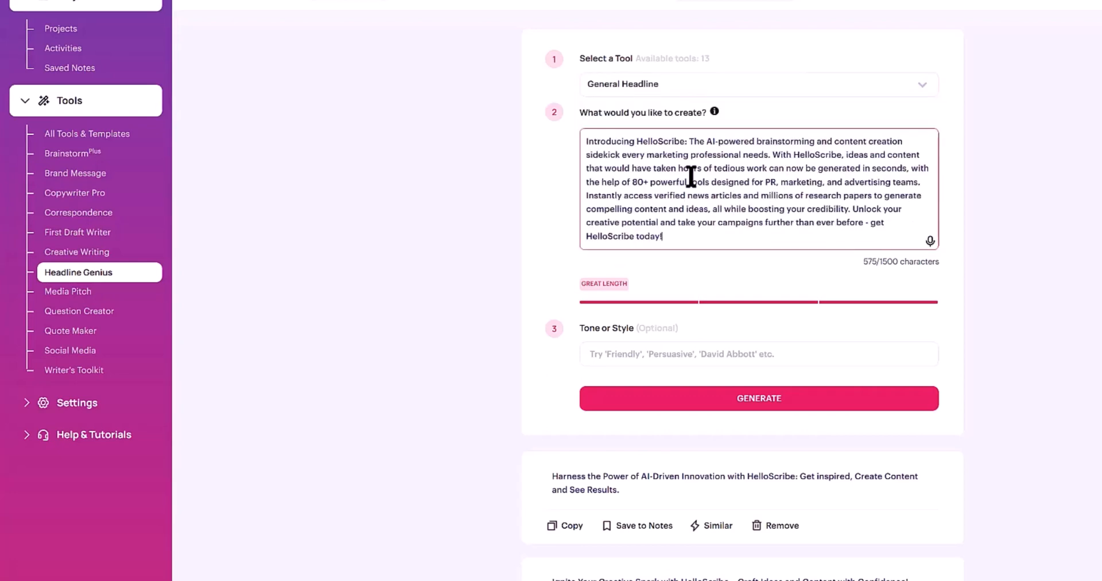
{"action": "left_click", "coordinate": [626, 142]}
{"action": "left_click", "coordinate": [495, 181]}
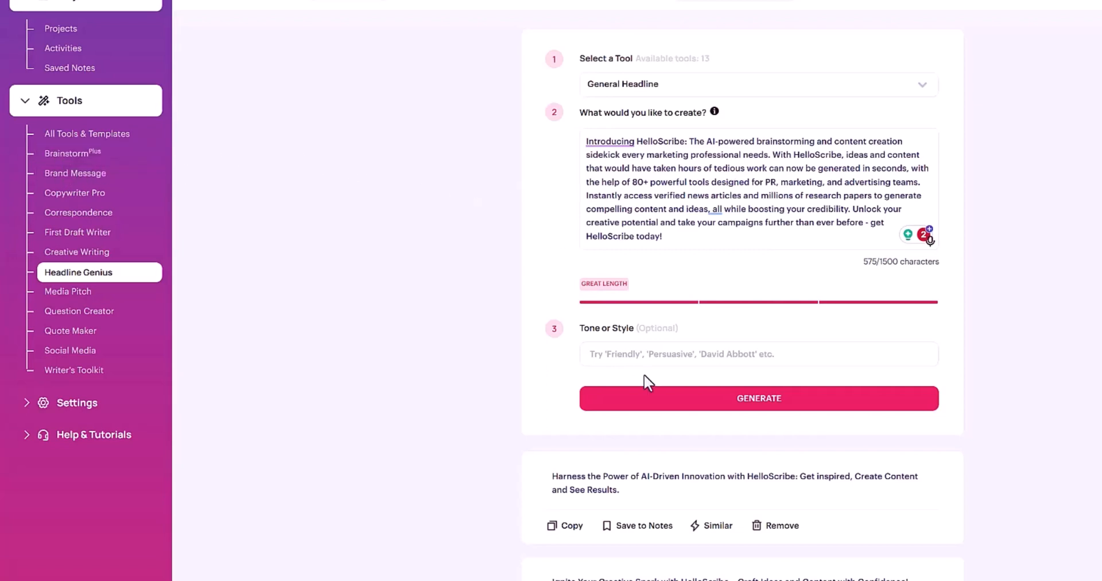
{"action": "left_click", "coordinate": [754, 402]}
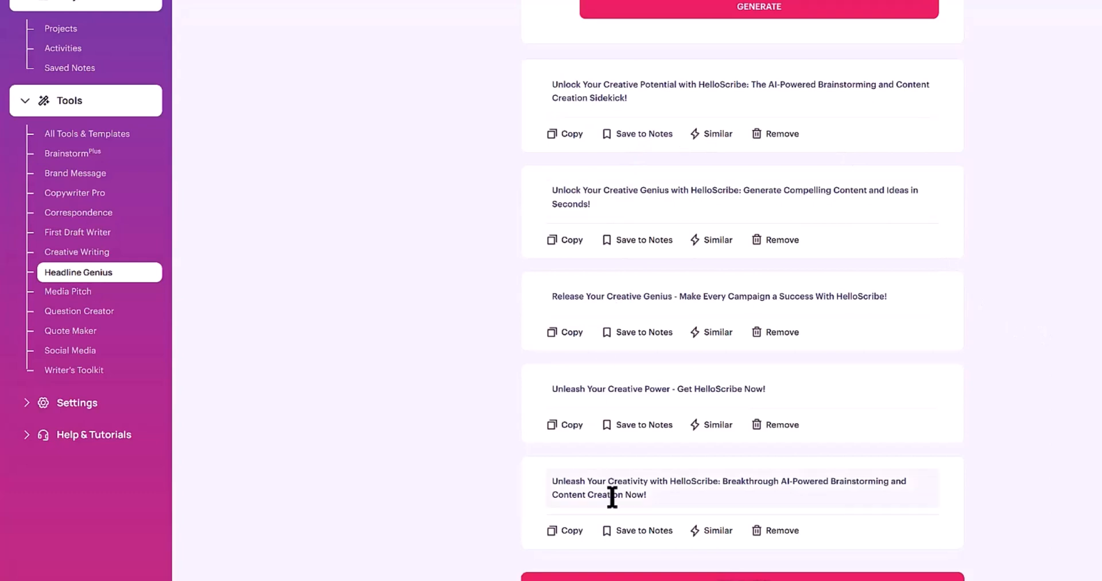
{"action": "left_click", "coordinate": [650, 109]}
{"action": "left_click", "coordinate": [570, 134]}
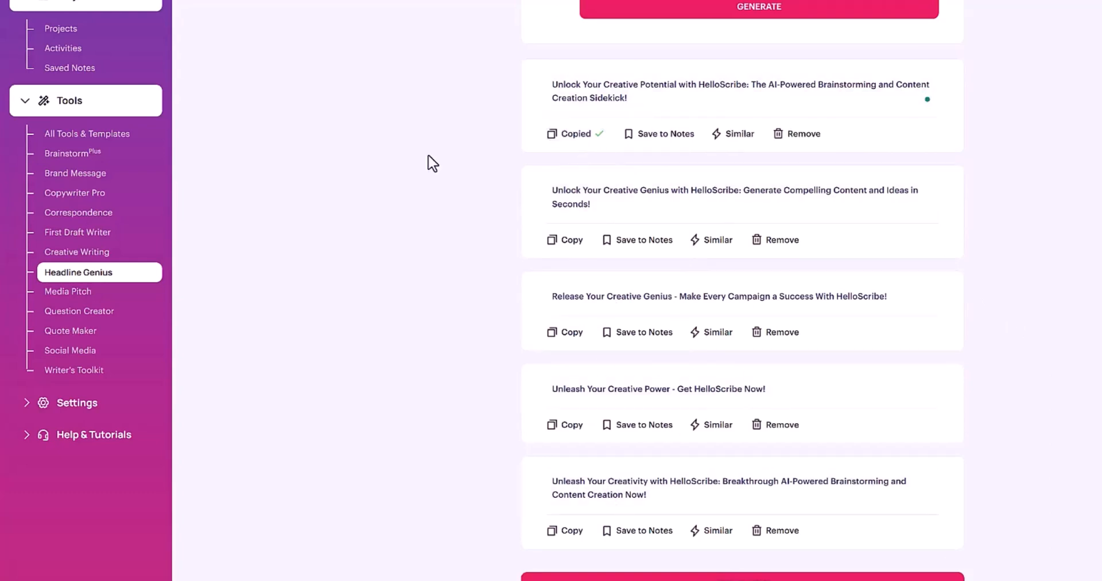
- Generate an article outline in First Draft Writer from the "Discover the Creativity and Results of HelloScribe" headline and the "Introducing HelloScribe" idea
{"action": "left_click", "coordinate": [93, 240]}
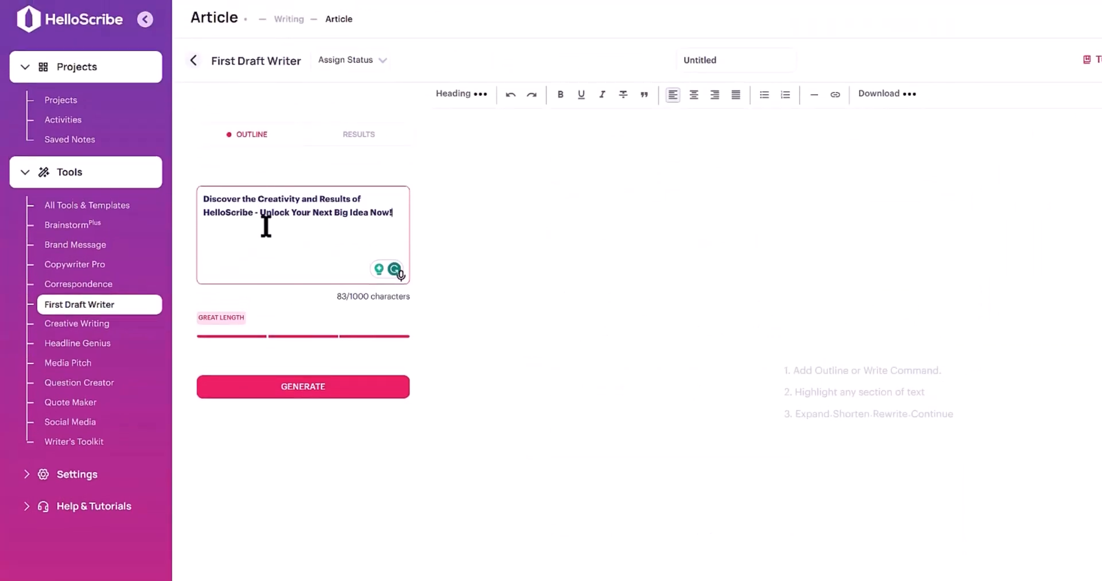
{"action": "left_click", "coordinate": [72, 231]}
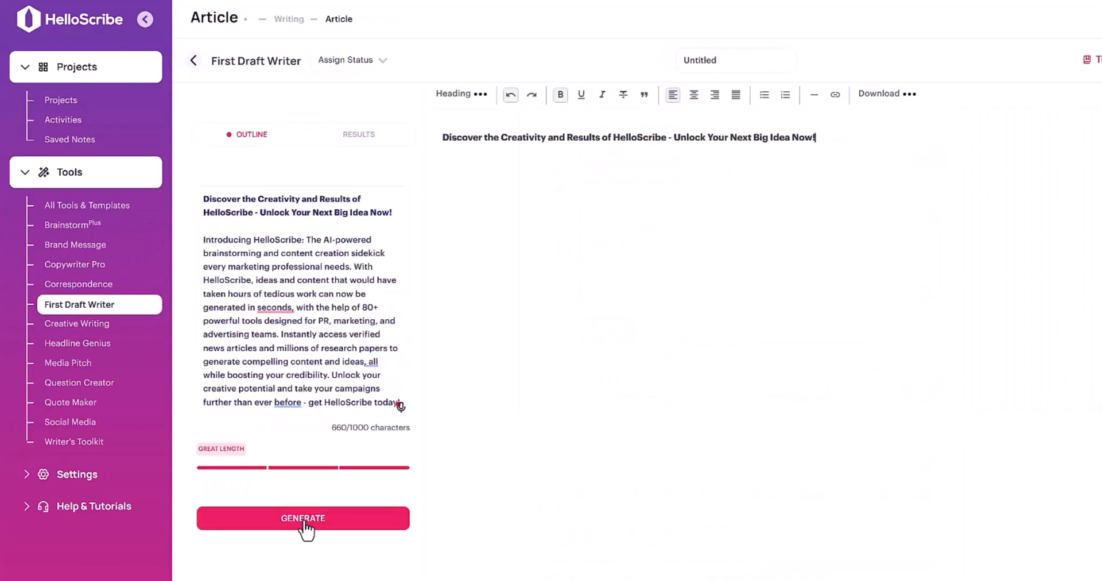
{"action": "left_click", "coordinate": [307, 523]}
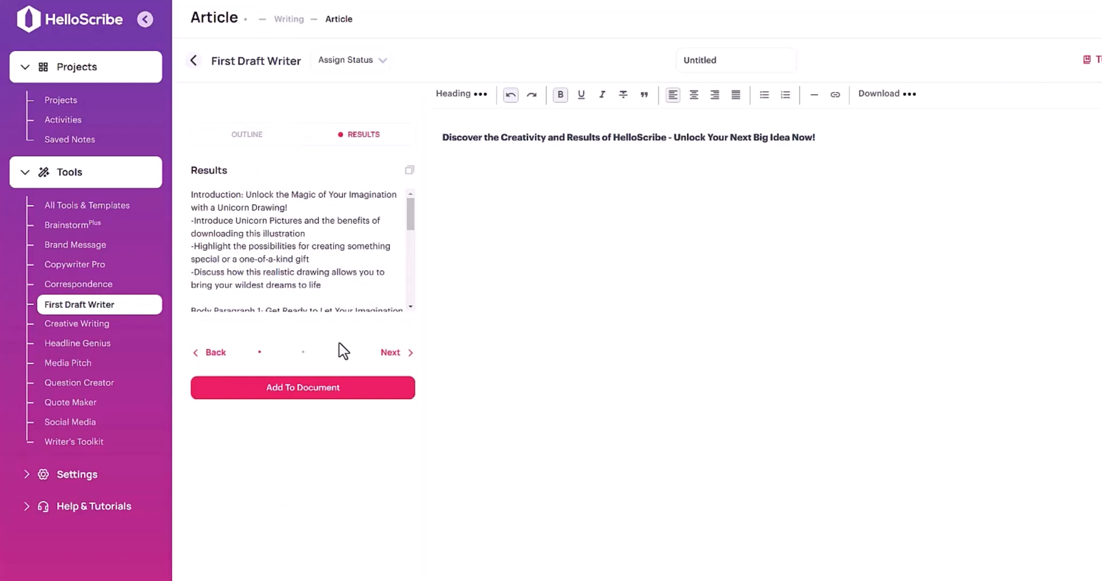
- Browse the outline results and add the first one, about the unicorn drawing, to the document
{"action": "left_click", "coordinate": [409, 361]}
{"action": "left_click", "coordinate": [408, 361]}
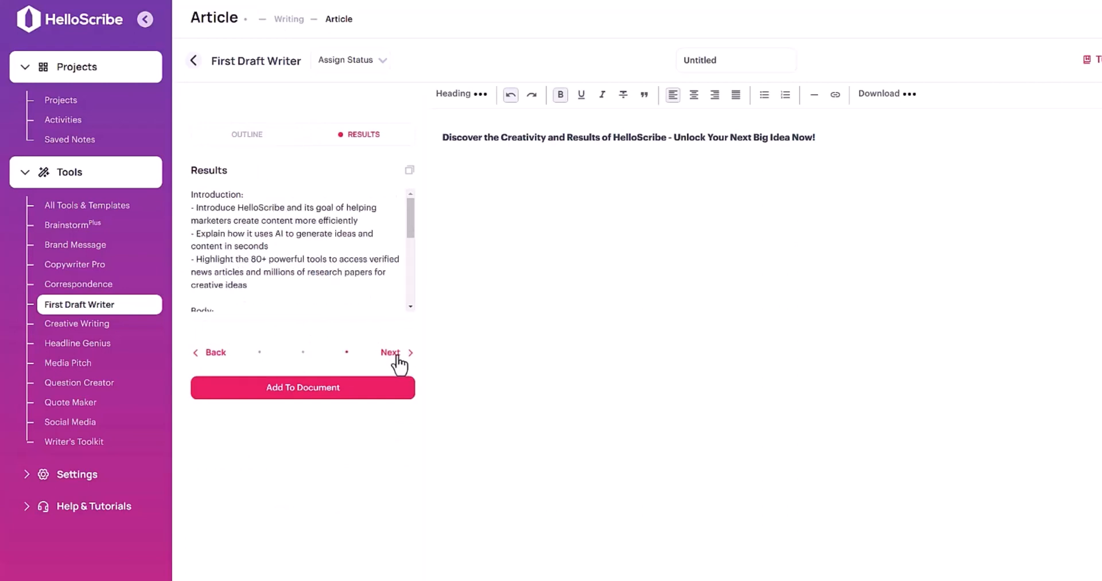
{"action": "left_click", "coordinate": [216, 361]}
{"action": "left_click", "coordinate": [217, 361]}
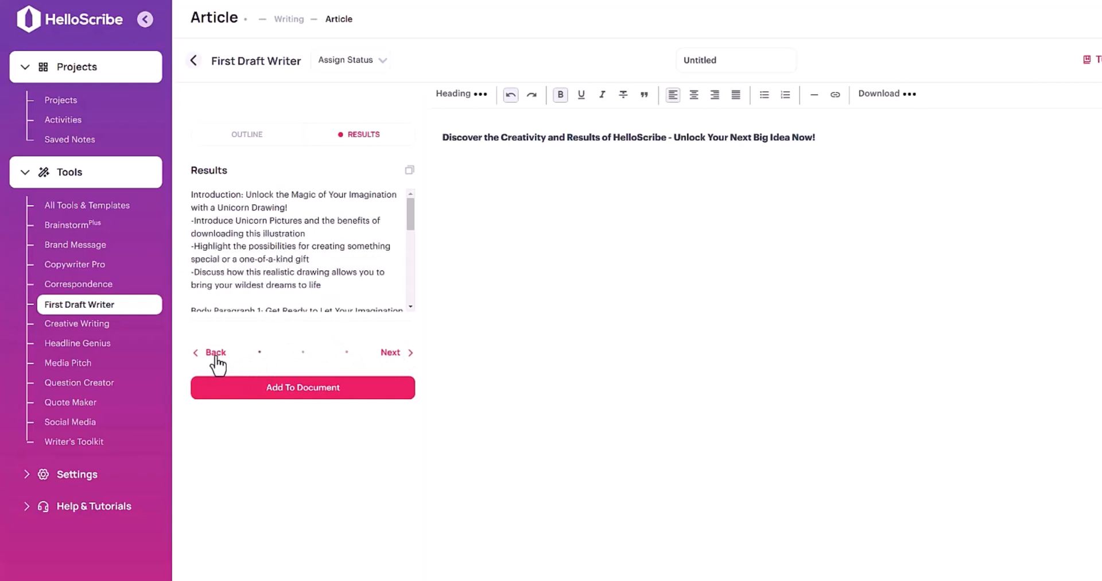
{"action": "left_click", "coordinate": [317, 396]}
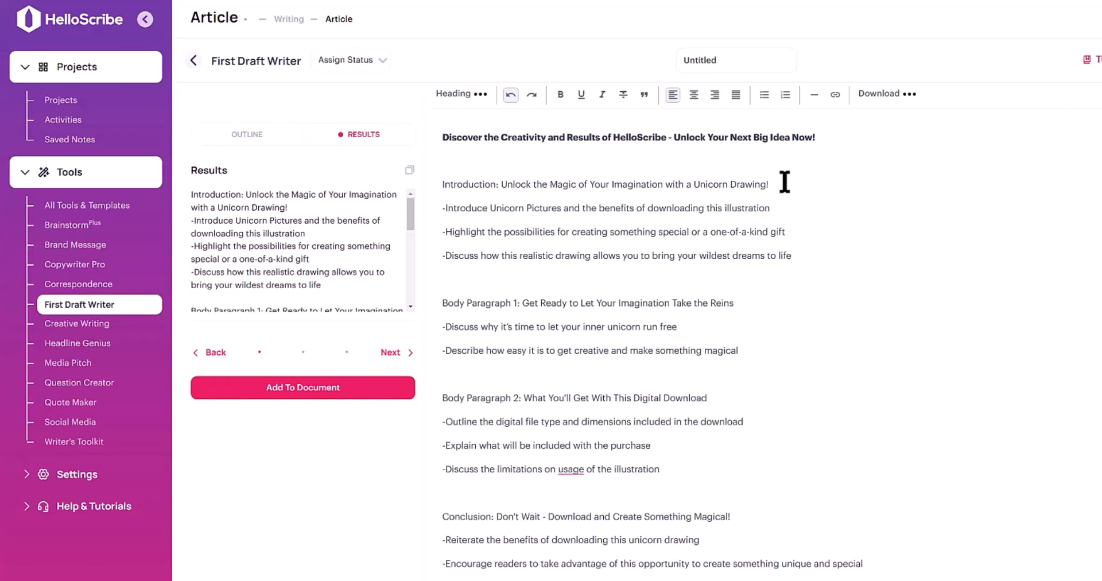
- Write out the article's introduction with Continue for its heading, the Unicorn Pictures point, and the remaining two points together
{"action": "left_click_drag", "start_coordinate": [789, 182], "coordinate": [440, 185]}
{"action": "left_click", "coordinate": [608, 166]}
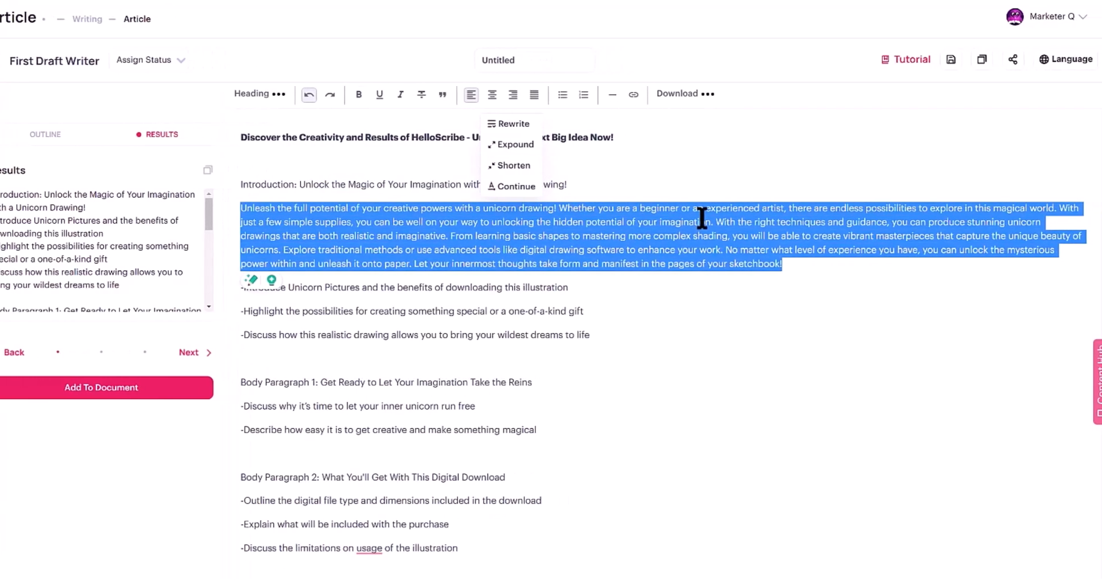
{"action": "left_click_drag", "start_coordinate": [567, 287], "coordinate": [240, 288]}
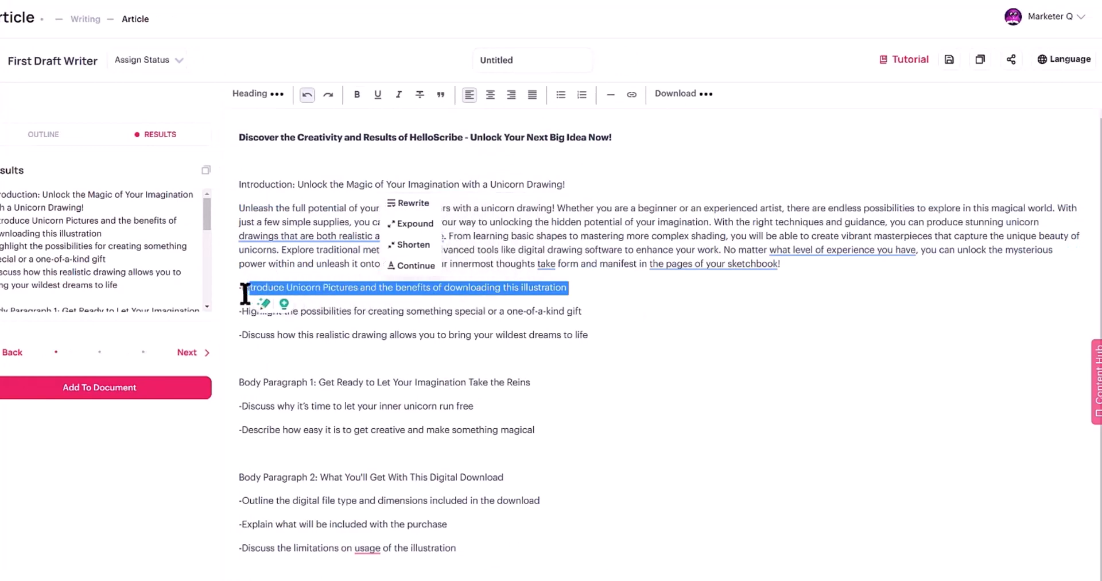
{"action": "left_click", "coordinate": [408, 267]}
{"action": "left_click_drag", "start_coordinate": [588, 437], "coordinate": [222, 411]}
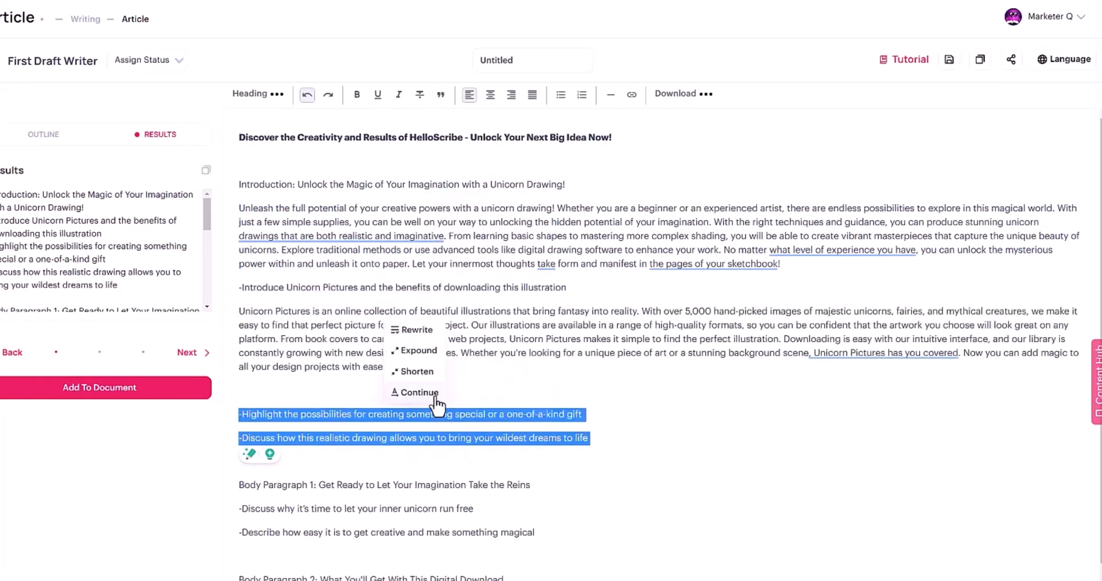
{"action": "left_click", "coordinate": [419, 392]}
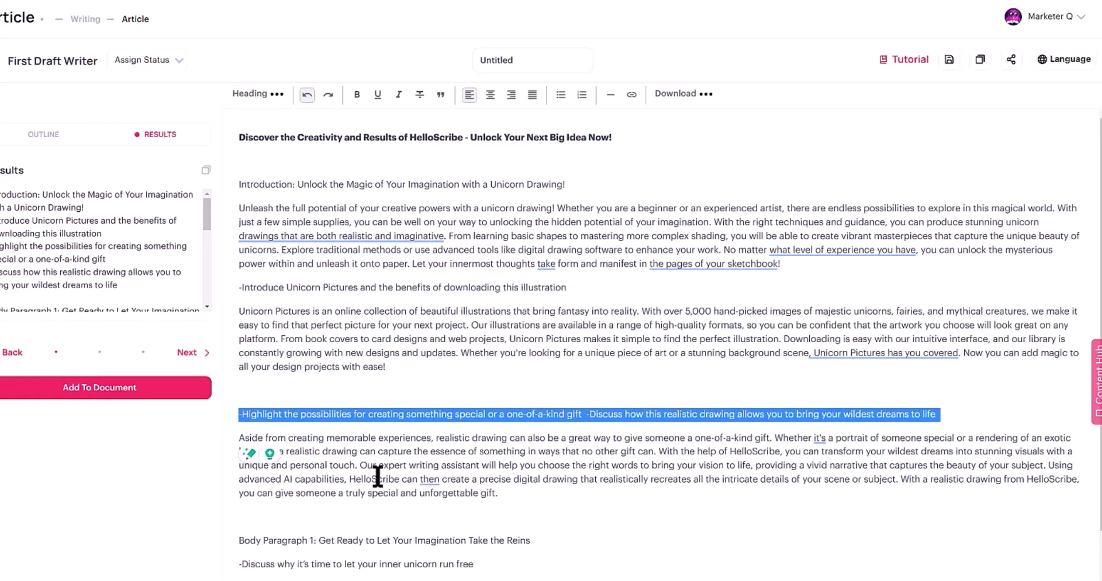
- Look over the last generated introduction paragraph and open the article's download options
{"action": "left_click_drag", "start_coordinate": [511, 490], "coordinate": [291, 469]}
{"action": "left_click", "coordinate": [684, 197]}
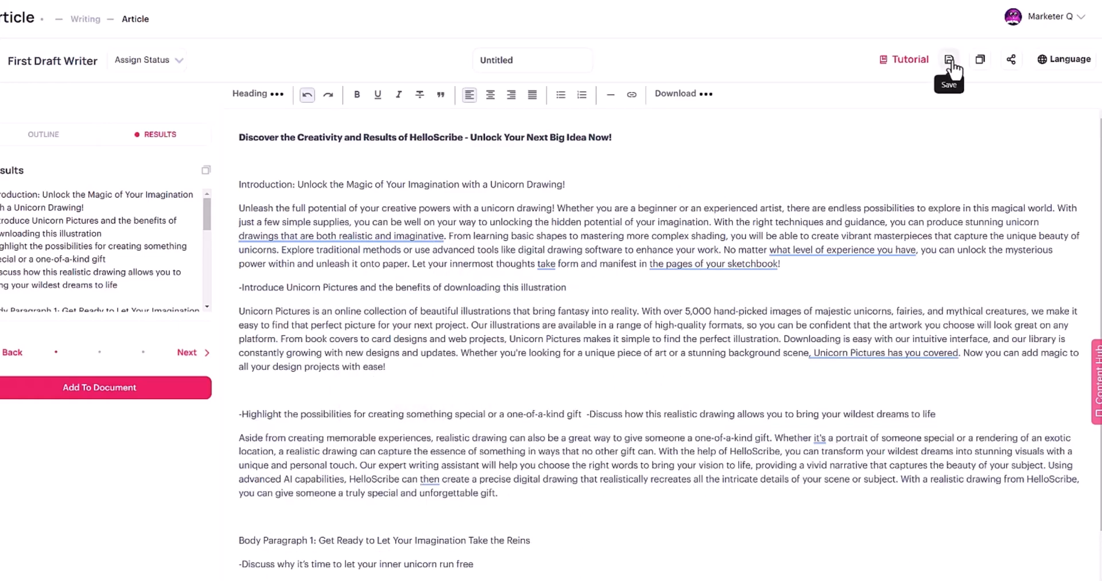
{"action": "left_click", "coordinate": [704, 97]}
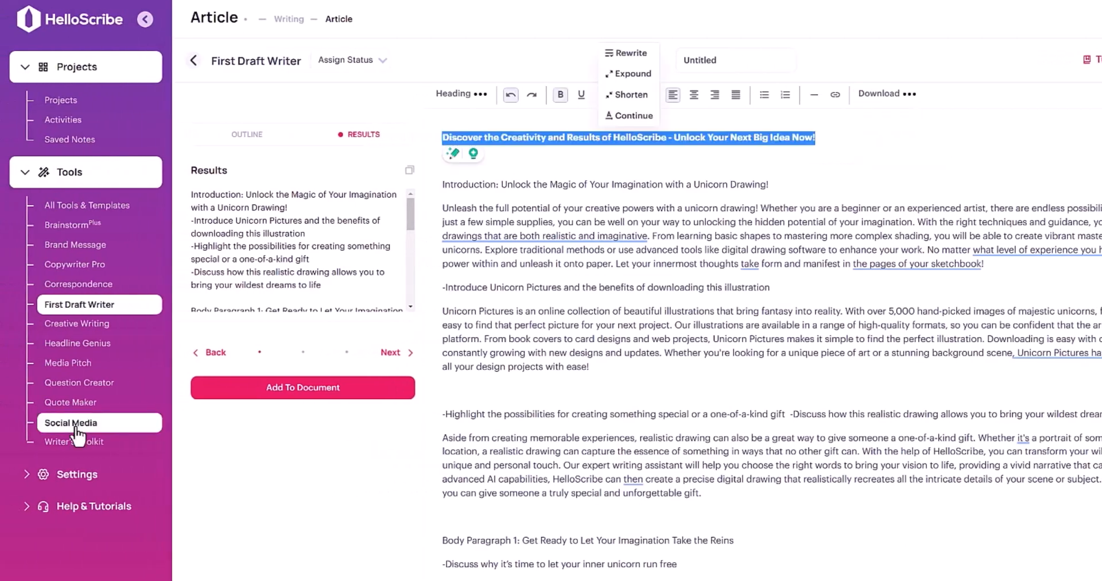
- Generate social posts about HelloScribe with the Social Media tool, look through them, and highlight the first post's hashtags
{"action": "left_click", "coordinate": [76, 427]}
{"action": "left_click", "coordinate": [645, 156]}
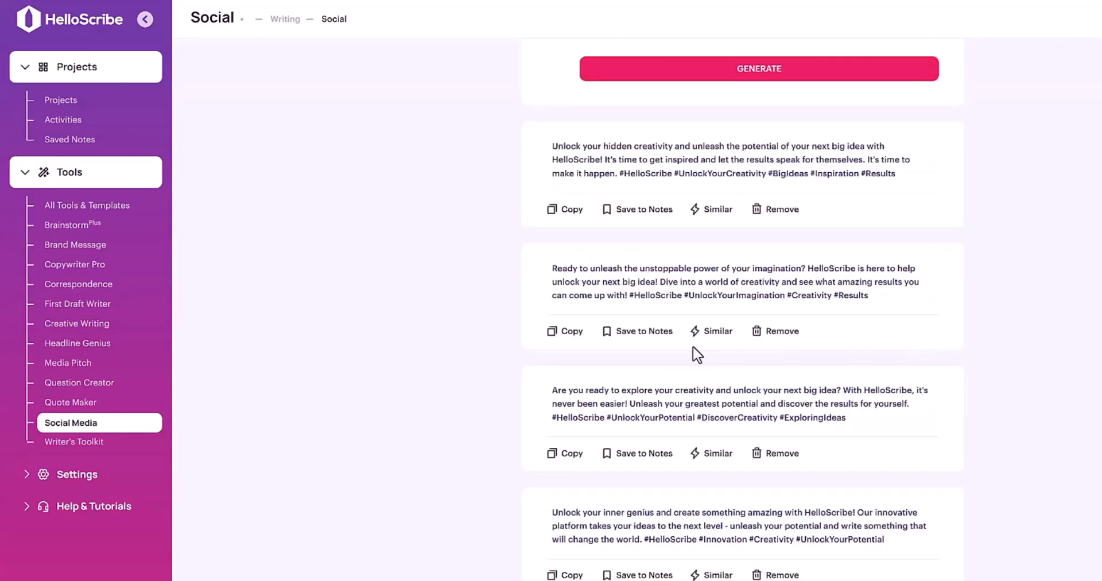
{"action": "scroll", "coordinate": [696, 352], "scroll_direction": "down", "scroll_amount": 3}
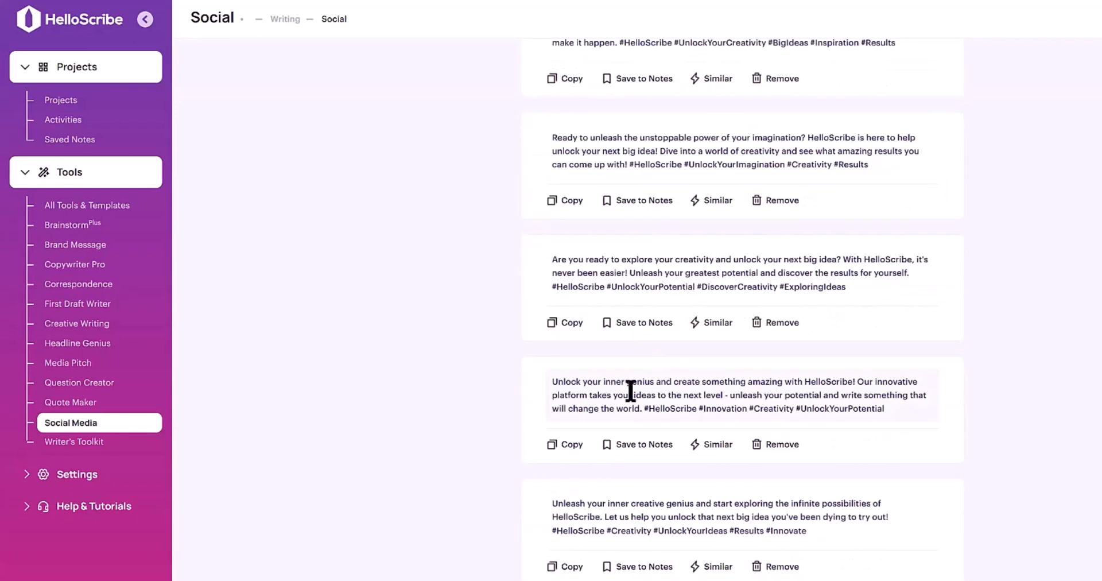
{"action": "scroll", "coordinate": [476, 307], "scroll_direction": "up", "scroll_amount": 3}
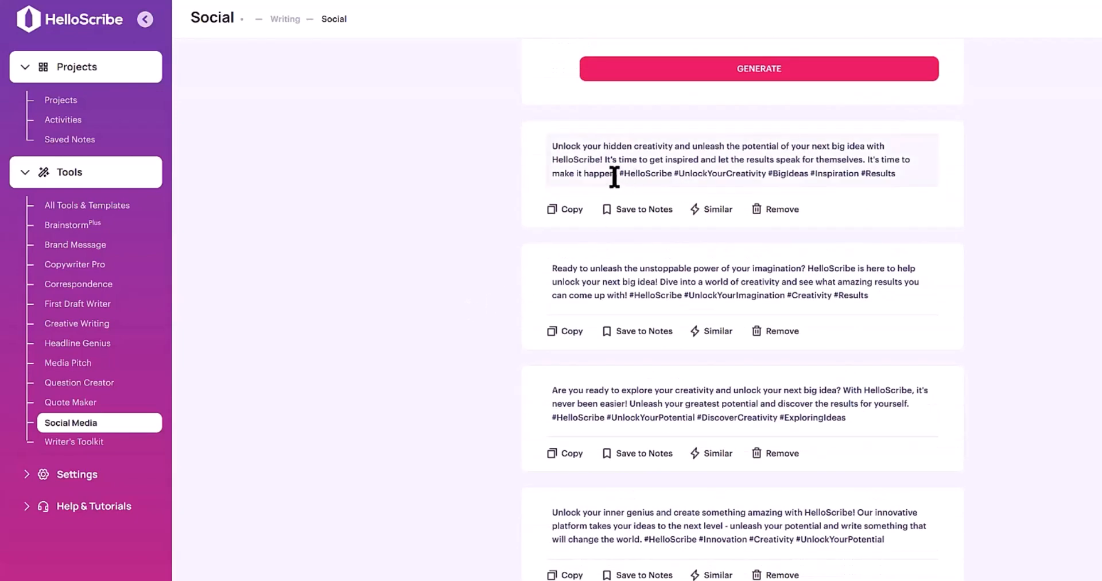
{"action": "left_click_drag", "start_coordinate": [619, 173], "coordinate": [876, 174]}
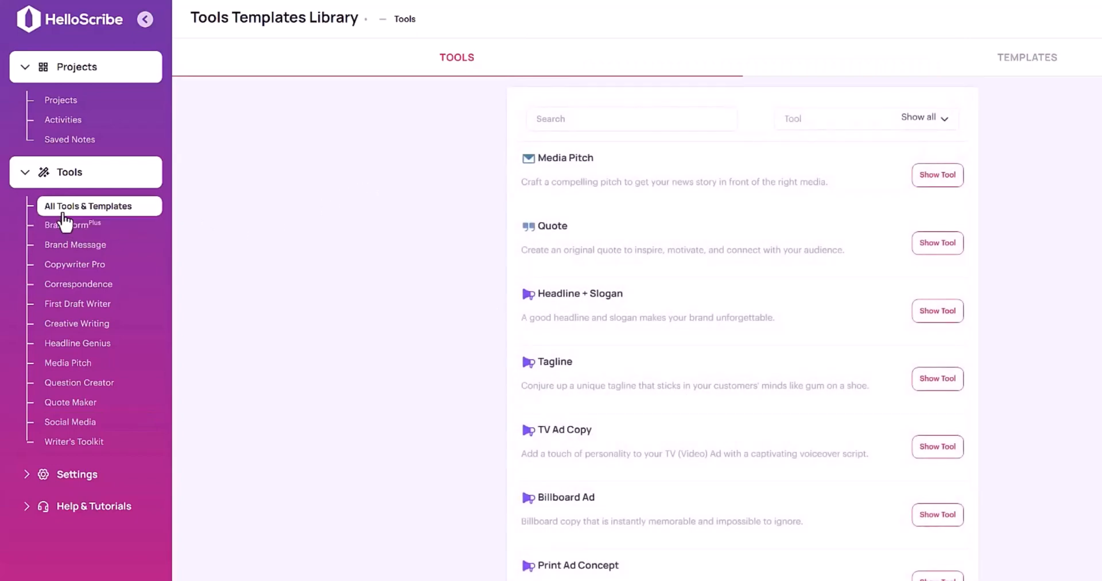
- Browse the full list of tools in the Tools Templates Library, from ad copy and articles to brainstorming and creative writing
{"action": "scroll", "coordinate": [344, 172], "scroll_direction": "down", "scroll_amount": 6}
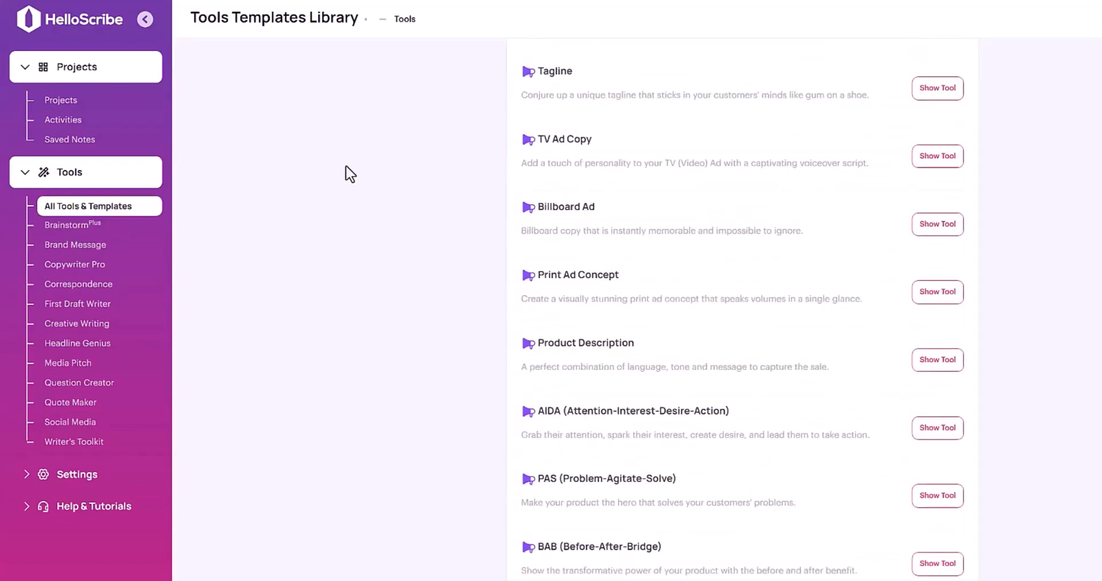
{"action": "scroll", "coordinate": [351, 175], "scroll_direction": "down", "scroll_amount": 12}
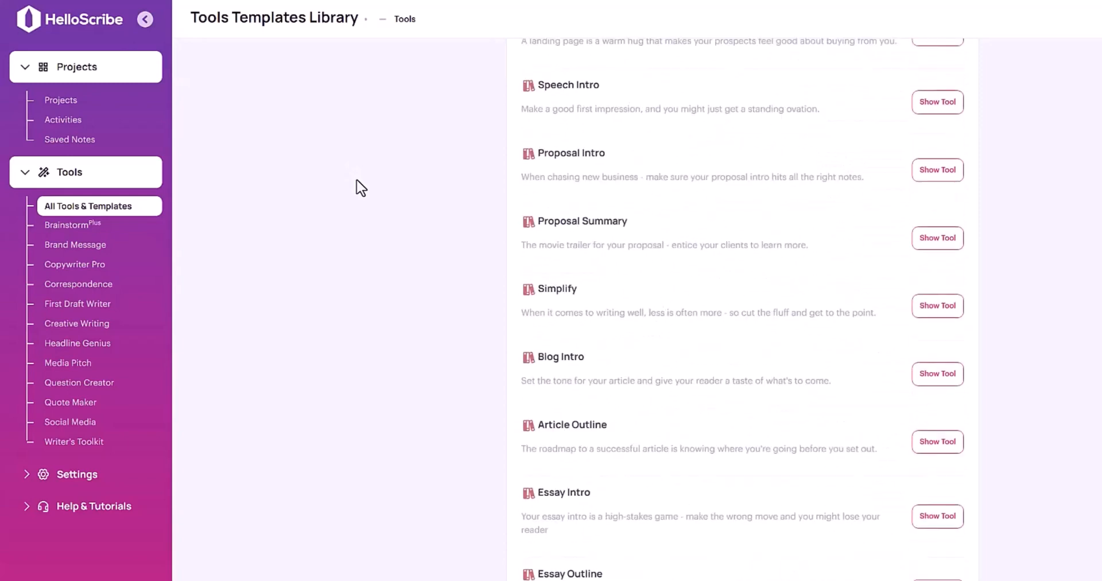
{"action": "scroll", "coordinate": [560, 356], "scroll_direction": "down", "scroll_amount": 5}
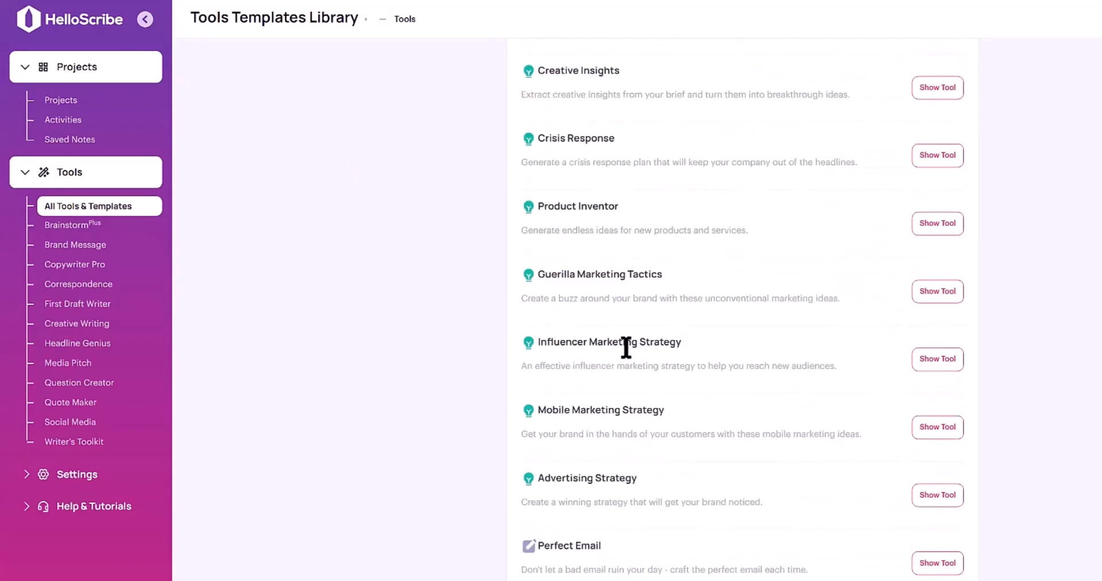
{"action": "scroll", "coordinate": [627, 350], "scroll_direction": "up", "scroll_amount": 2}
{"action": "scroll", "coordinate": [524, 221], "scroll_direction": "up", "scroll_amount": 5}
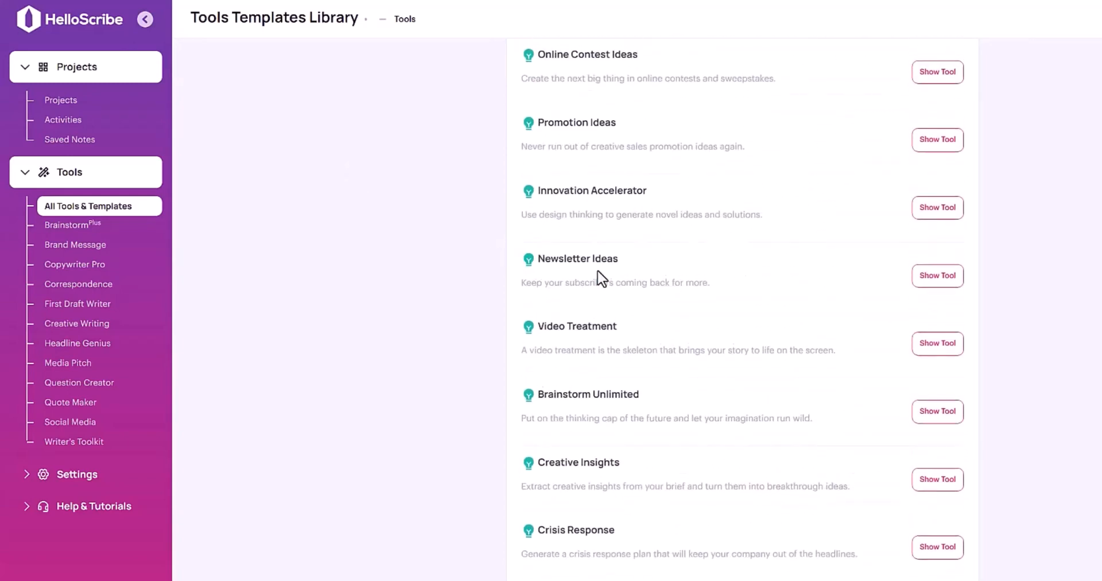
{"action": "scroll", "coordinate": [564, 282], "scroll_direction": "up", "scroll_amount": 6}
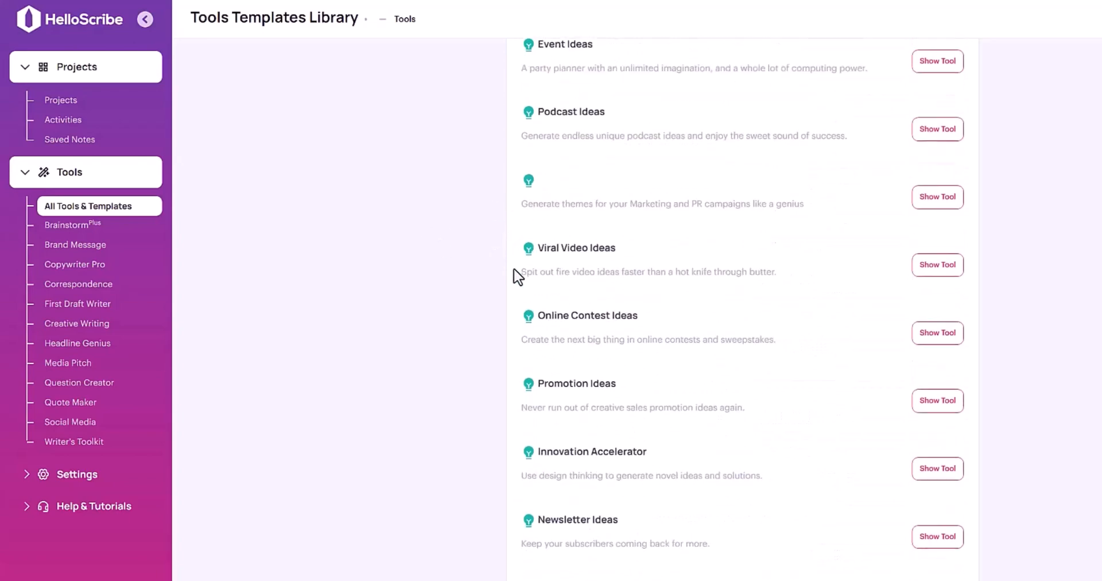
{"action": "scroll", "coordinate": [451, 305], "scroll_direction": "up", "scroll_amount": 1}
{"action": "scroll", "coordinate": [451, 305], "scroll_direction": "up", "scroll_amount": 8}
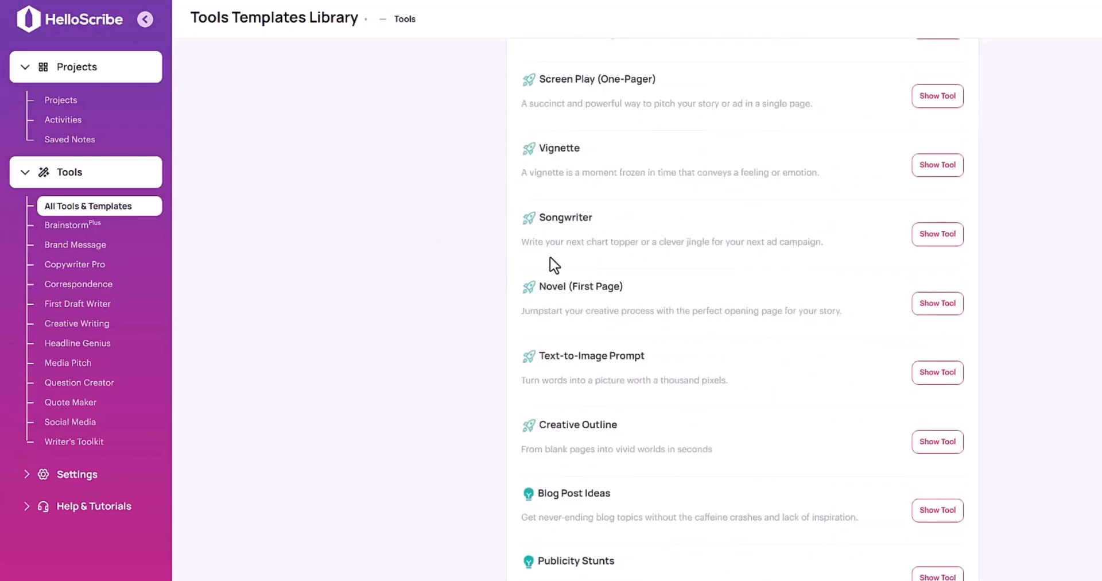
{"action": "scroll", "coordinate": [572, 367], "scroll_direction": "up", "scroll_amount": 7}
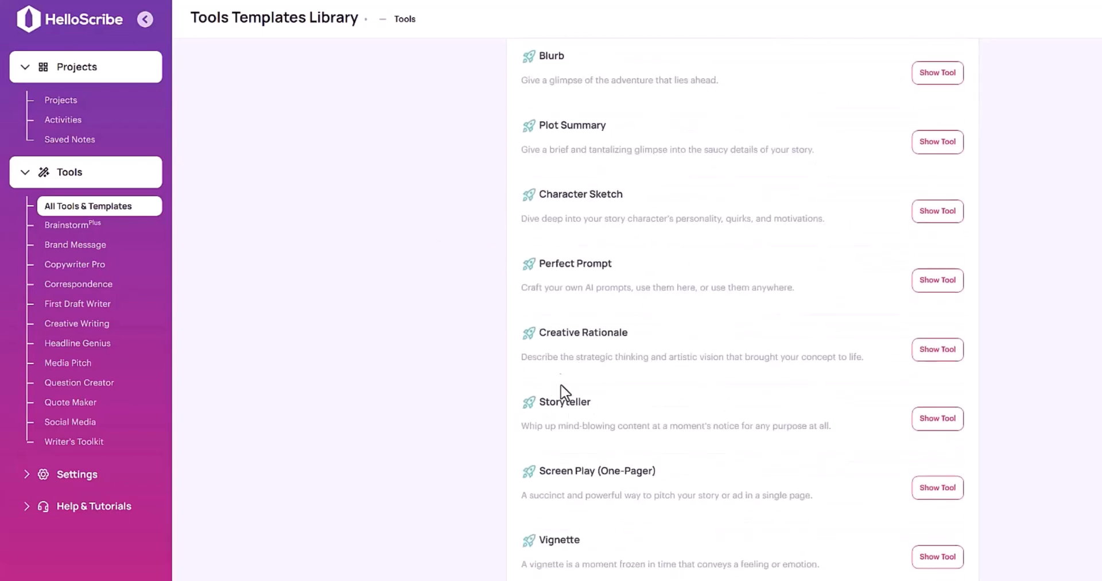
{"action": "scroll", "coordinate": [493, 327], "scroll_direction": "up", "scroll_amount": 2}
{"action": "scroll", "coordinate": [459, 268], "scroll_direction": "up", "scroll_amount": 10}
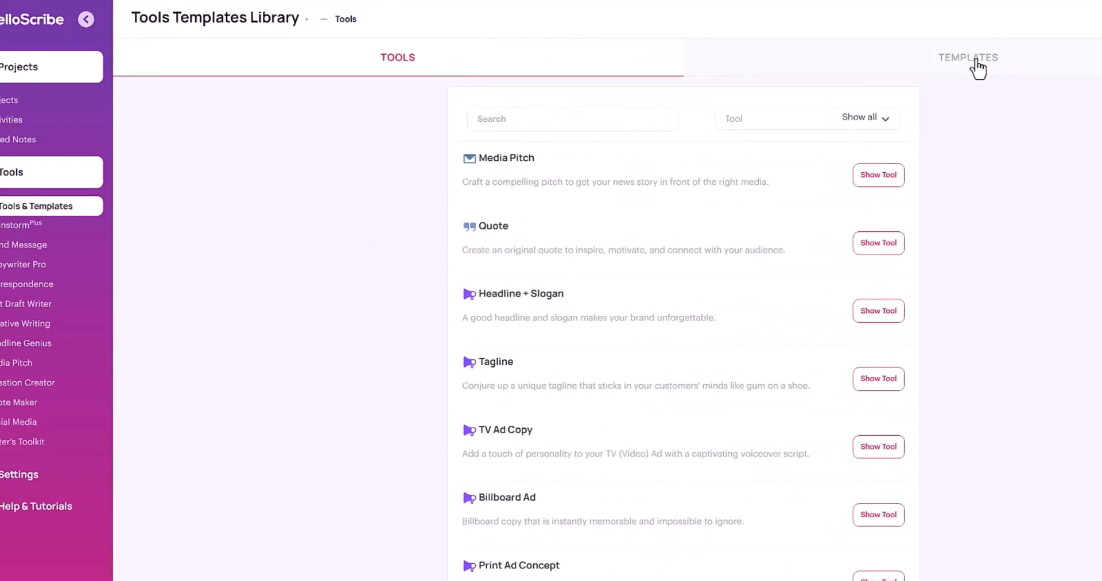
- Switch the library to its templates and browse the available ones
{"action": "left_click", "coordinate": [1038, 68]}
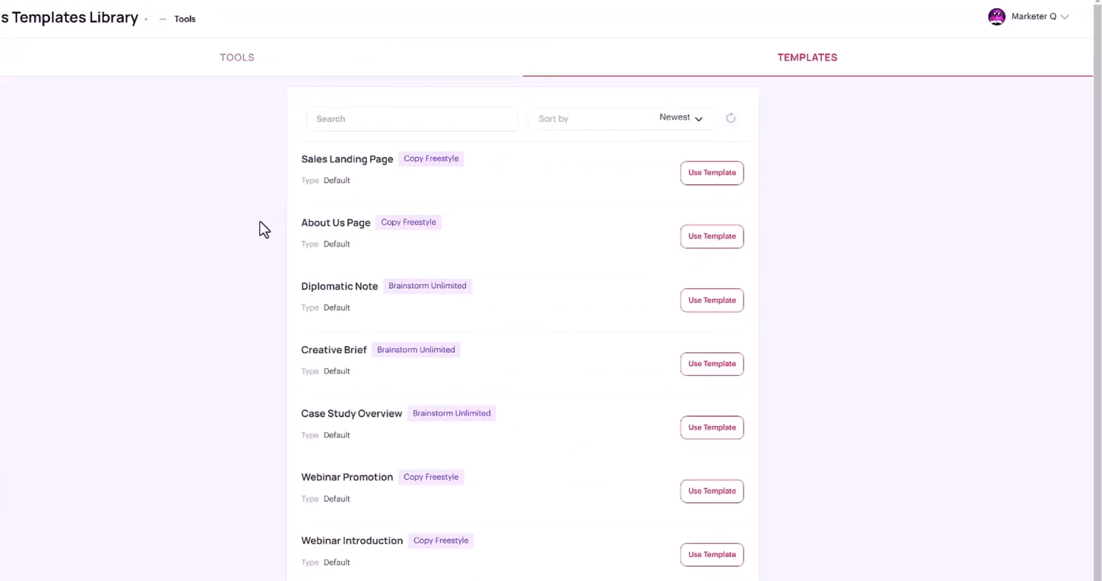
{"action": "scroll", "coordinate": [266, 442], "scroll_direction": "down", "scroll_amount": 1}
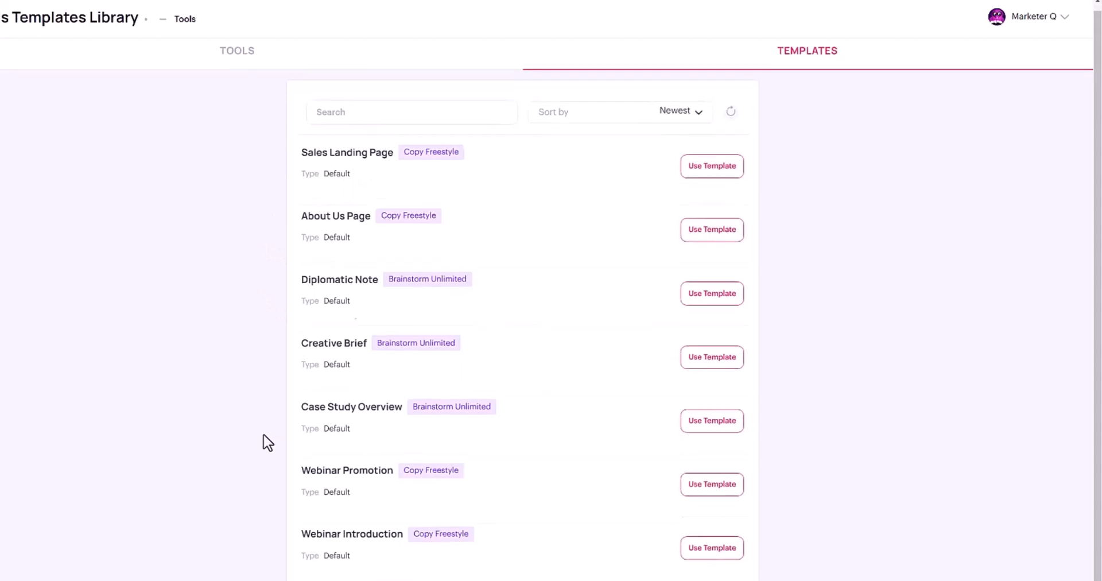
{"action": "scroll", "coordinate": [267, 442], "scroll_direction": "down", "scroll_amount": 2}
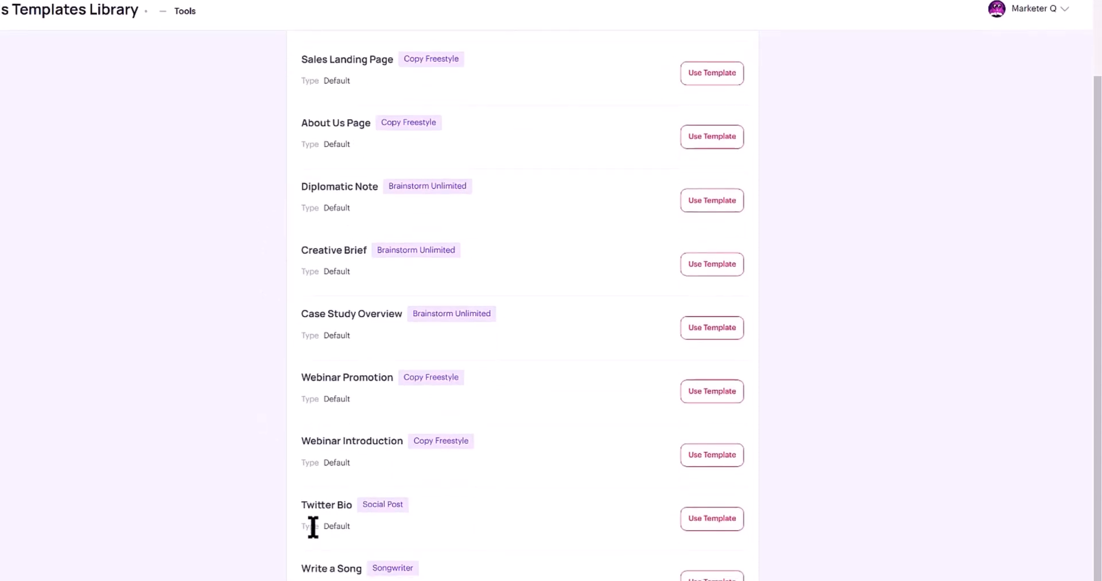
{"action": "scroll", "coordinate": [315, 450], "scroll_direction": "down", "scroll_amount": 3}
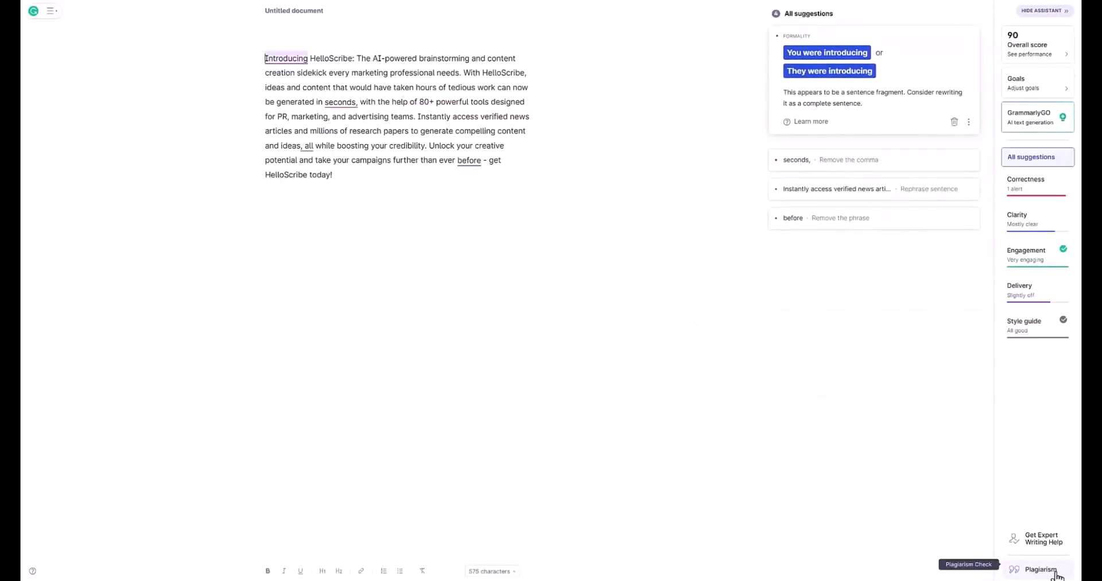
- Run Grammarly's plagiarism check on the "Introducing HelloScribe" paragraph, and return to HelloScribe to open First Draft Writer
{"action": "left_click", "coordinate": [1054, 573]}
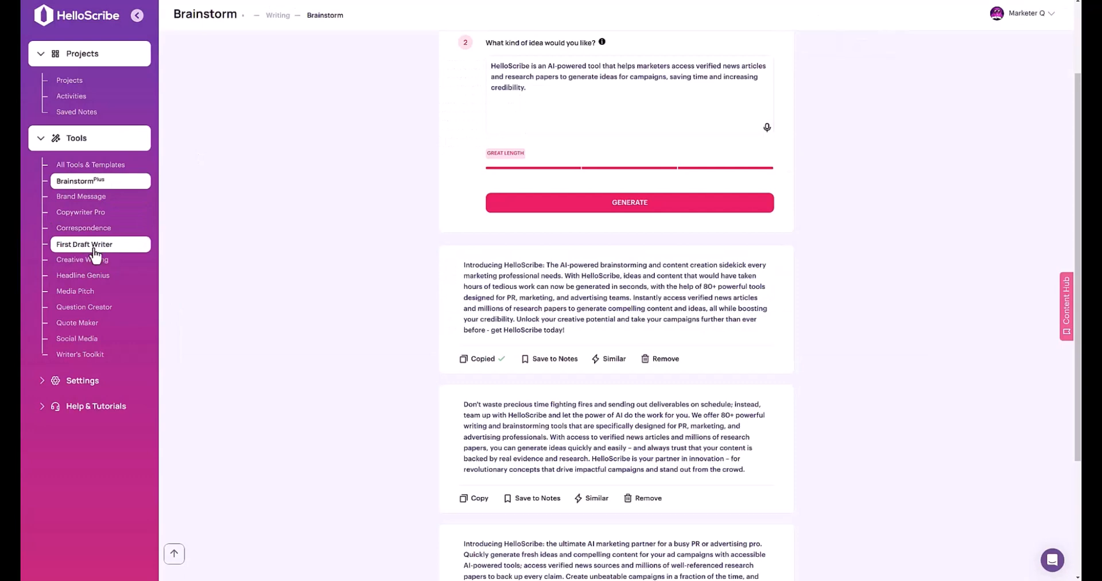
{"action": "left_click", "coordinate": [95, 245]}
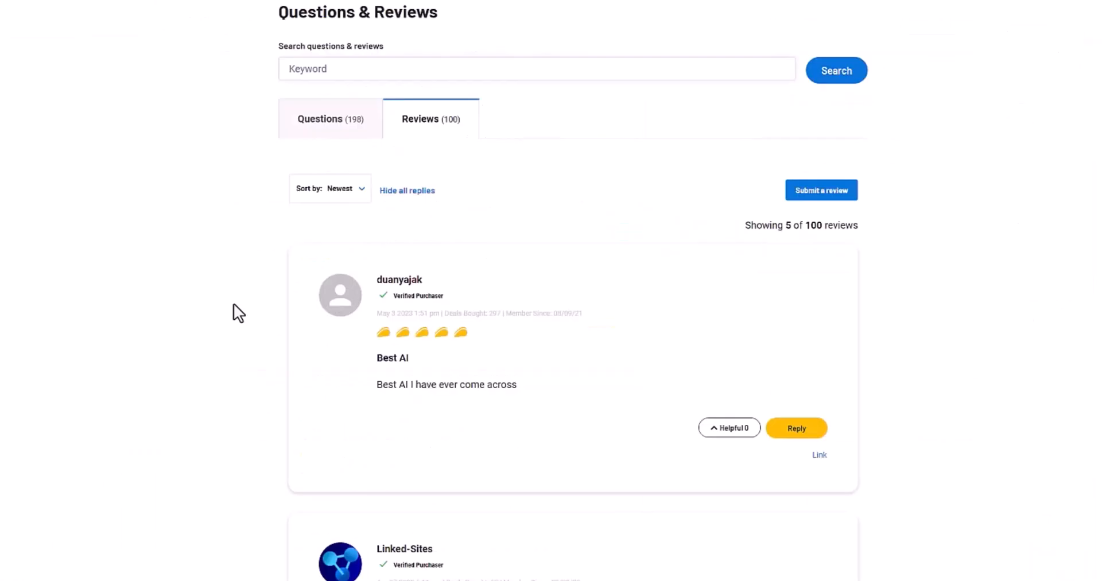
- Read through the customer reviews on HelloScribe's AppSumo deal page, including the three-taco review about support and its replies
{"action": "scroll", "coordinate": [211, 309], "scroll_direction": "down", "scroll_amount": 3}
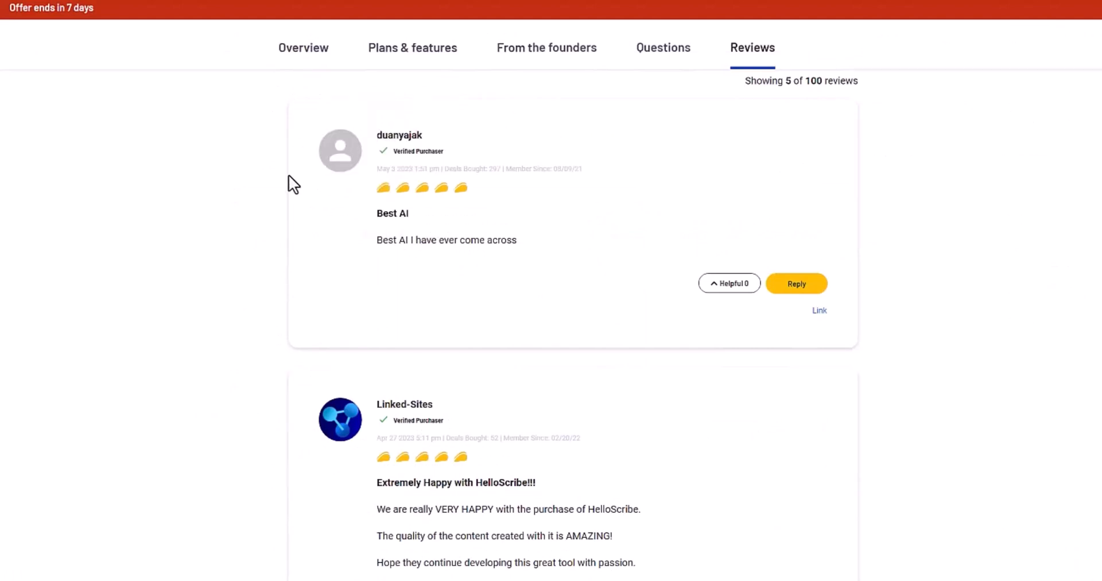
{"action": "scroll", "coordinate": [253, 412], "scroll_direction": "down", "scroll_amount": 10}
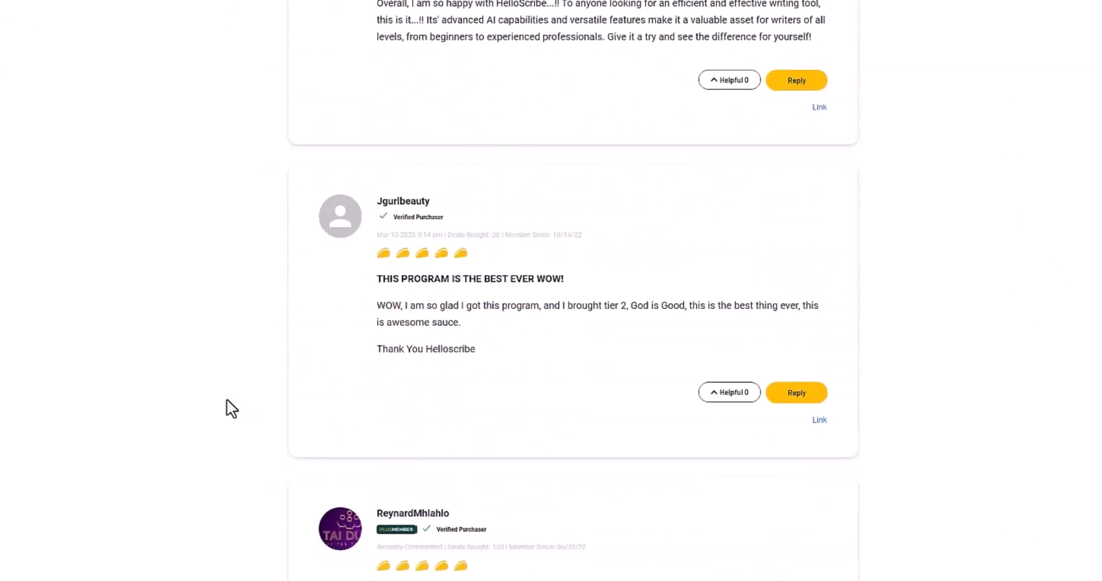
{"action": "scroll", "coordinate": [109, 266], "scroll_direction": "down", "scroll_amount": 15}
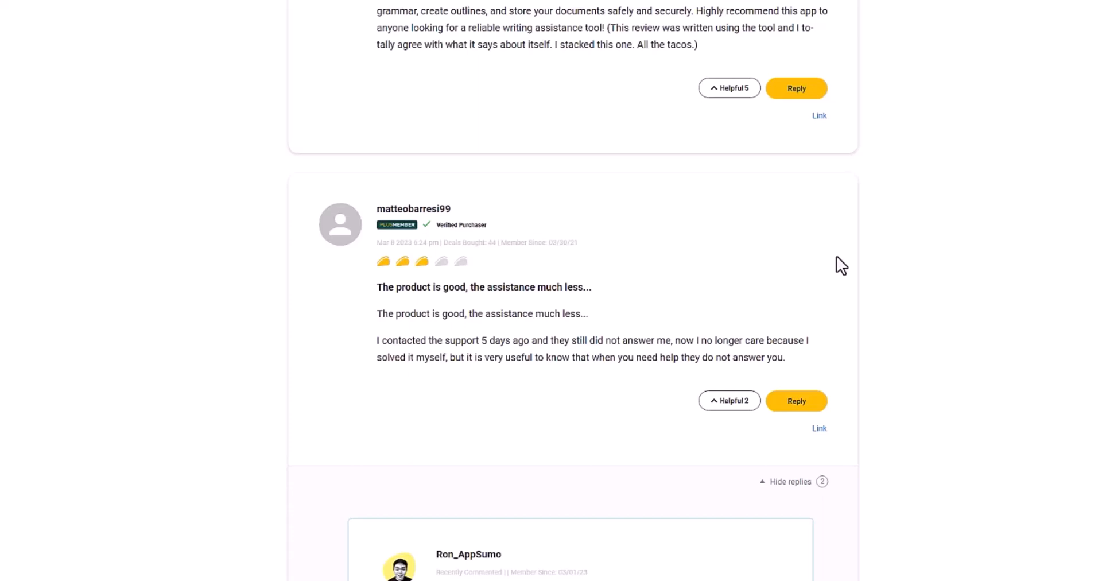
{"action": "scroll", "coordinate": [935, 293], "scroll_direction": "down", "scroll_amount": 10}
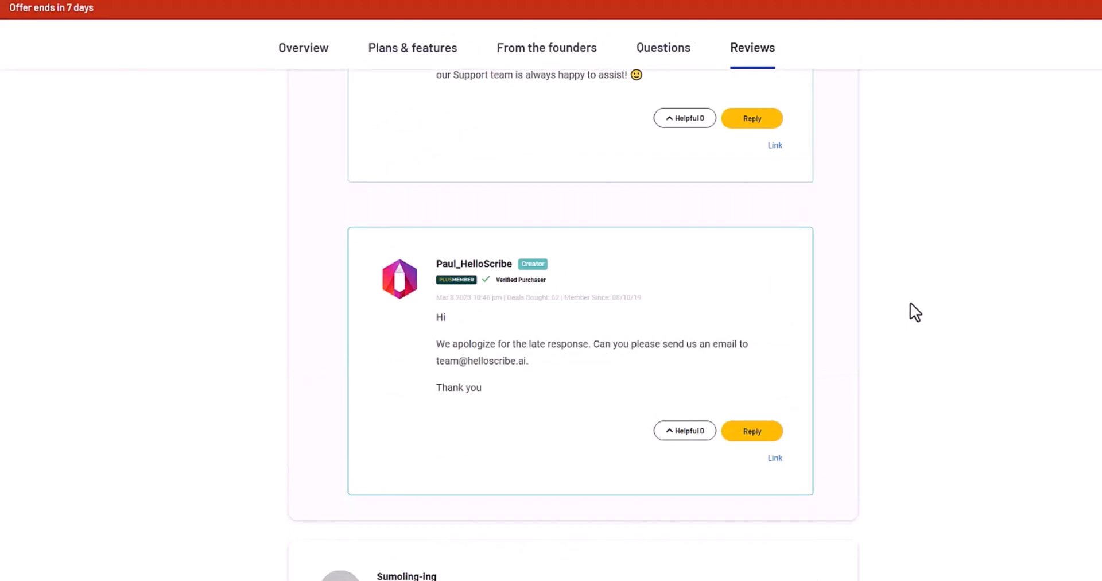
{"action": "scroll", "coordinate": [909, 303], "scroll_direction": "down", "scroll_amount": 15}
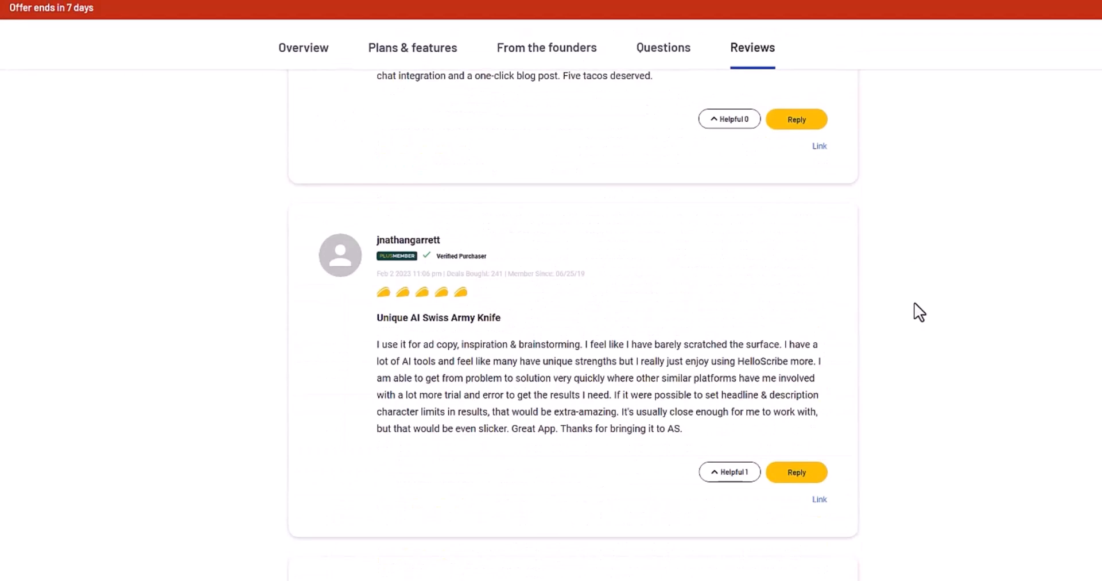
{"action": "scroll", "coordinate": [709, 278], "scroll_direction": "down", "scroll_amount": 10}
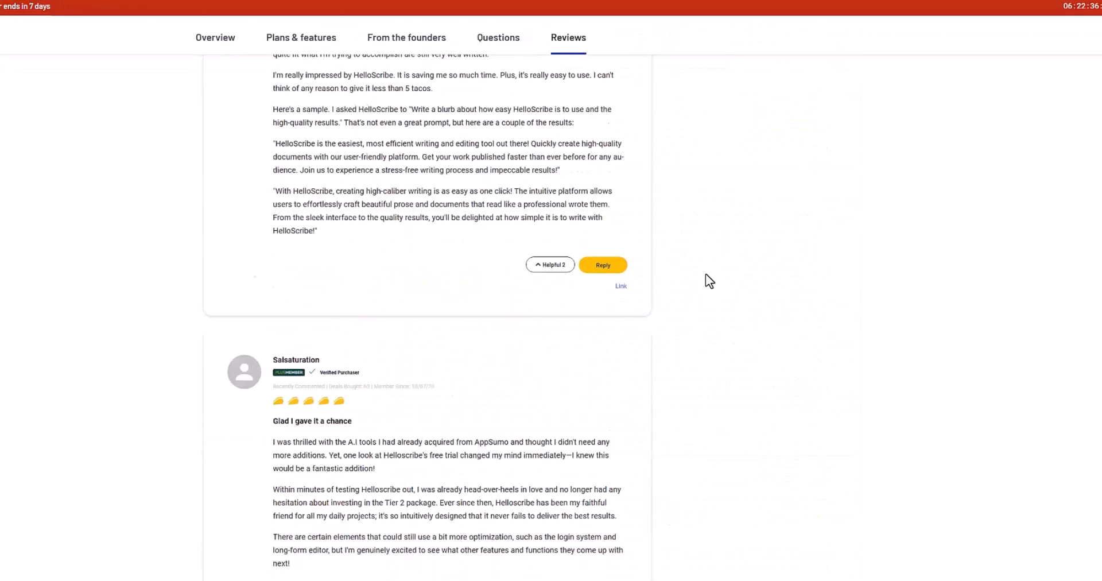
{"action": "scroll", "coordinate": [709, 278], "scroll_direction": "down", "scroll_amount": 2}
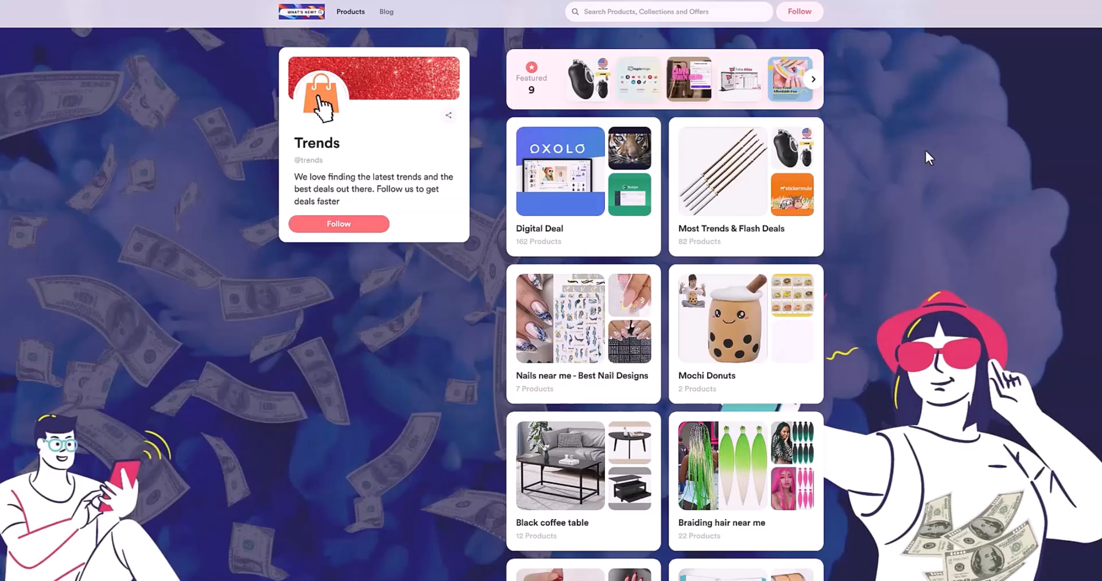
- Open the Oxolo product in the Trends page's Digital Deal collection and expand its full description
{"action": "left_click", "coordinate": [595, 179]}
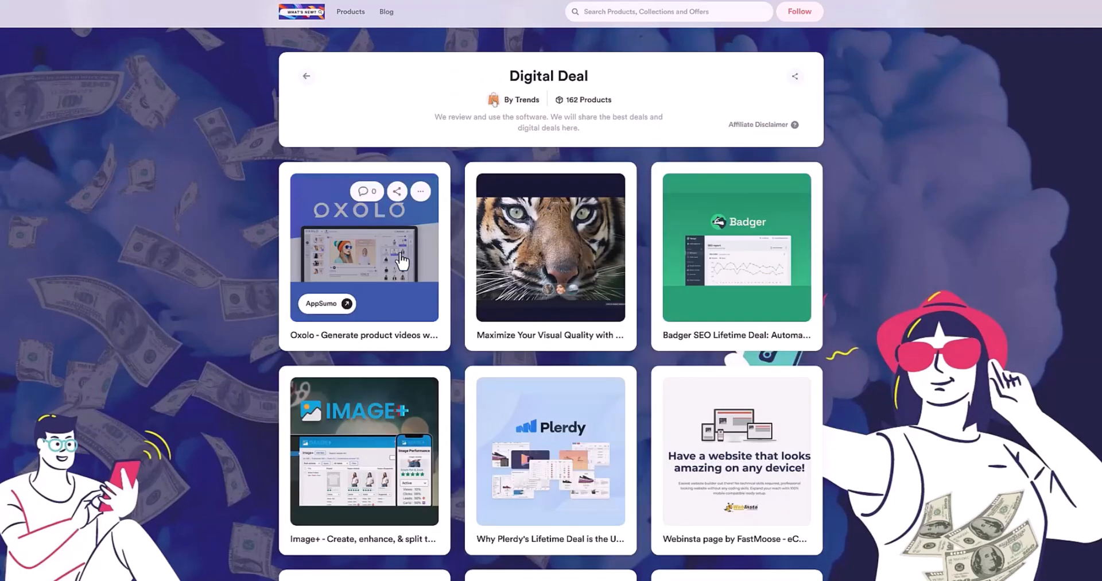
{"action": "left_click", "coordinate": [402, 252]}
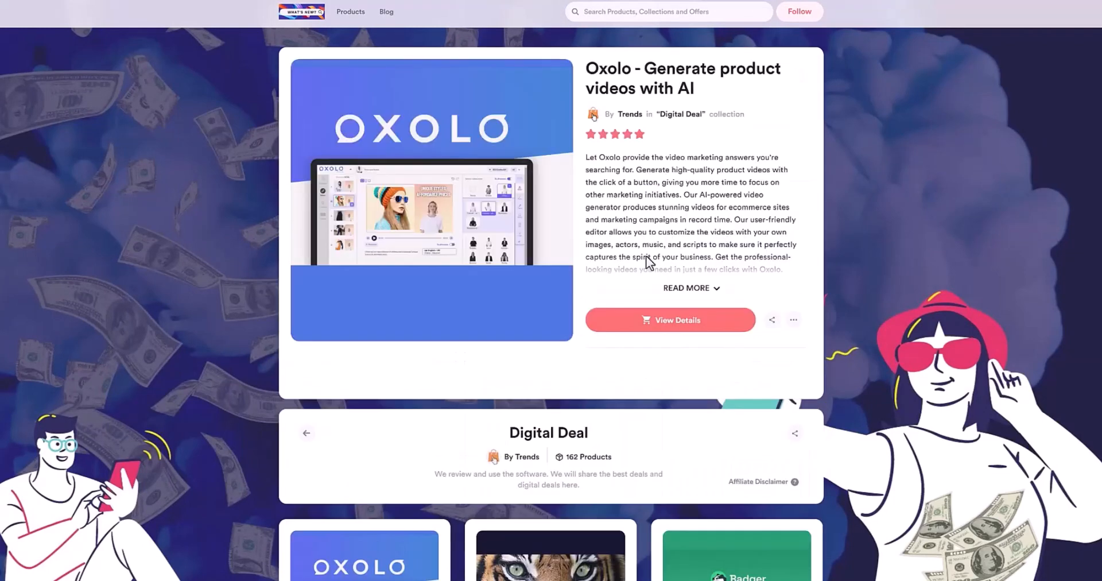
{"action": "triple_click", "coordinate": [664, 285]}
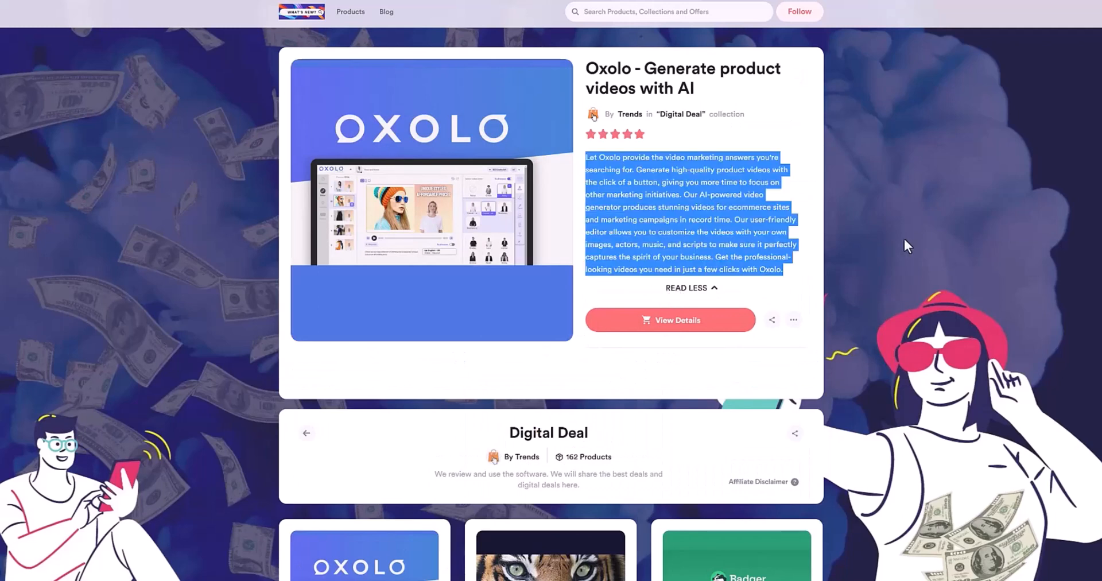